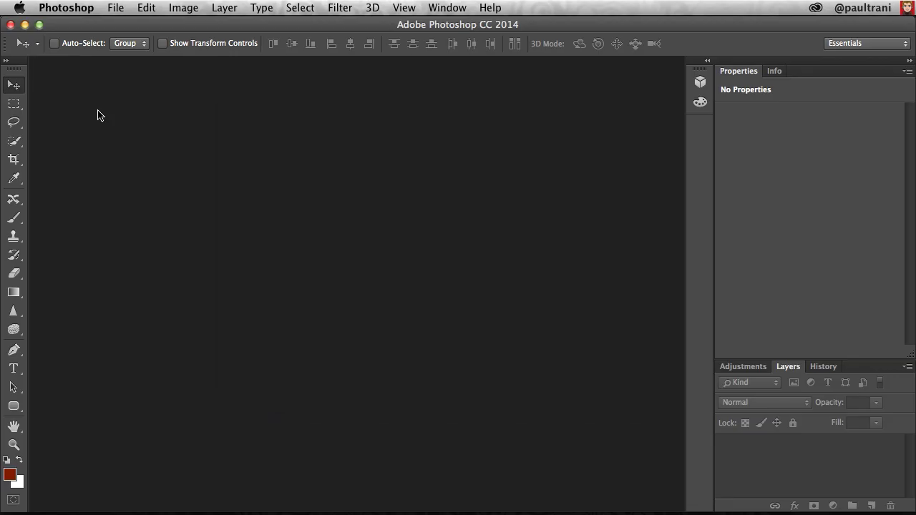
Create a new default document and import Desktop/venusm.wrl into it as a 3D layer.
{"action": "key", "text": "super+n"}
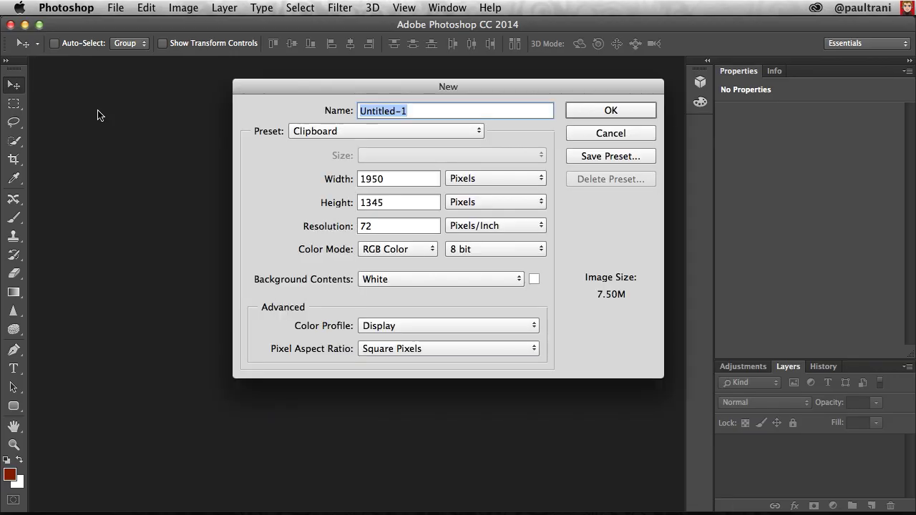
{"action": "key", "text": "Return"}
{"action": "left_click", "coordinate": [369, 8]}
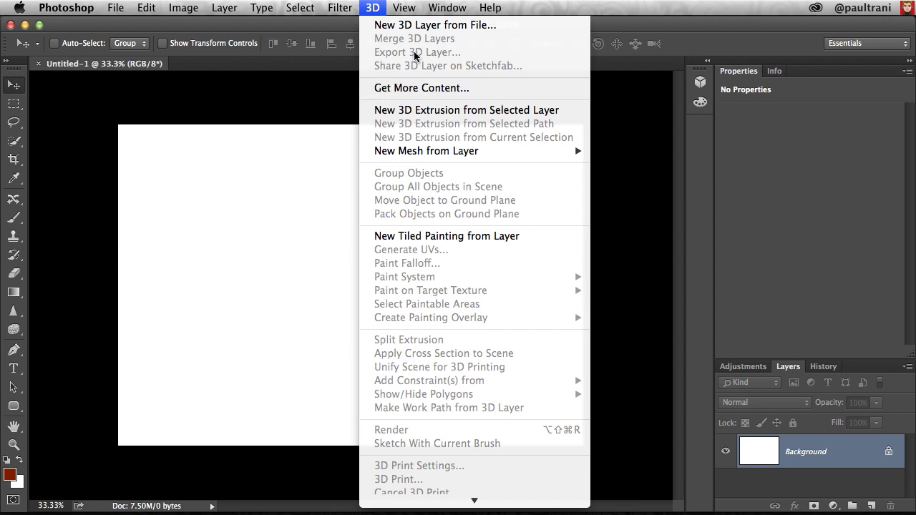
{"action": "left_click", "coordinate": [416, 29]}
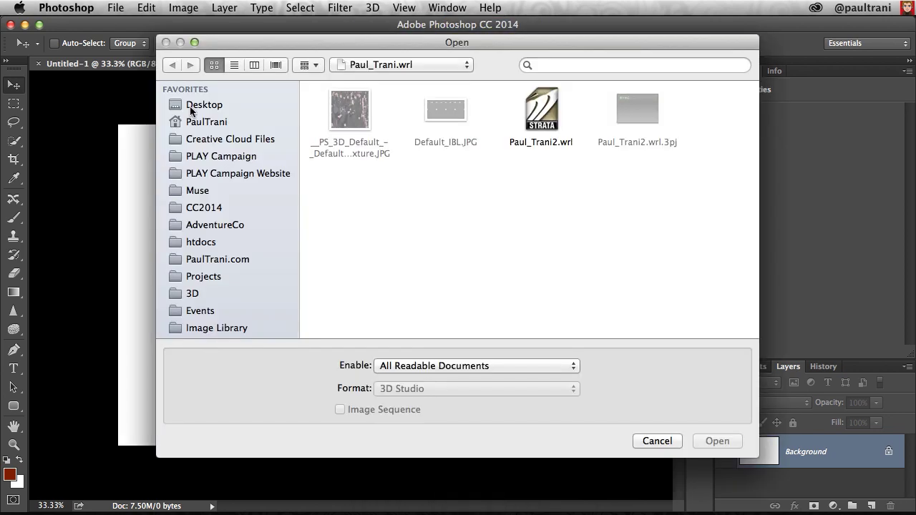
{"action": "left_click", "coordinate": [192, 105]}
{"action": "left_click", "coordinate": [425, 366]}
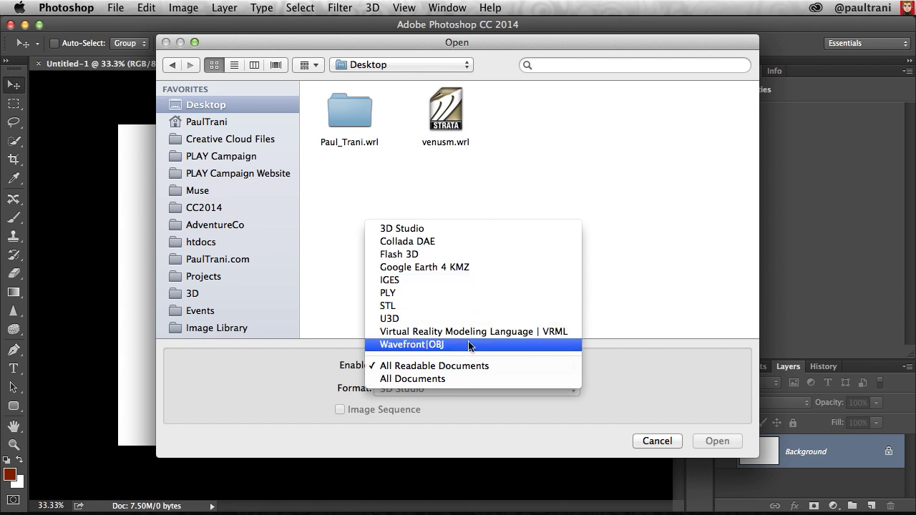
{"action": "left_click", "coordinate": [520, 364]}
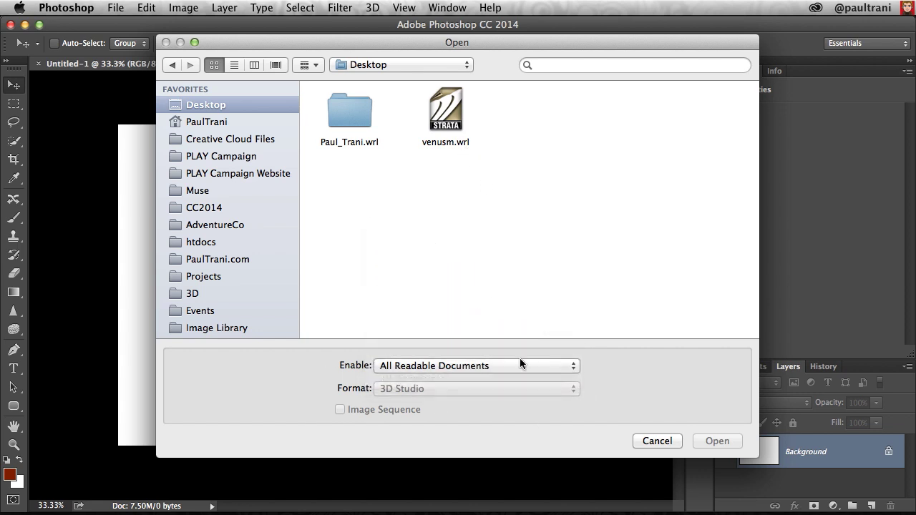
{"action": "left_click", "coordinate": [430, 109]}
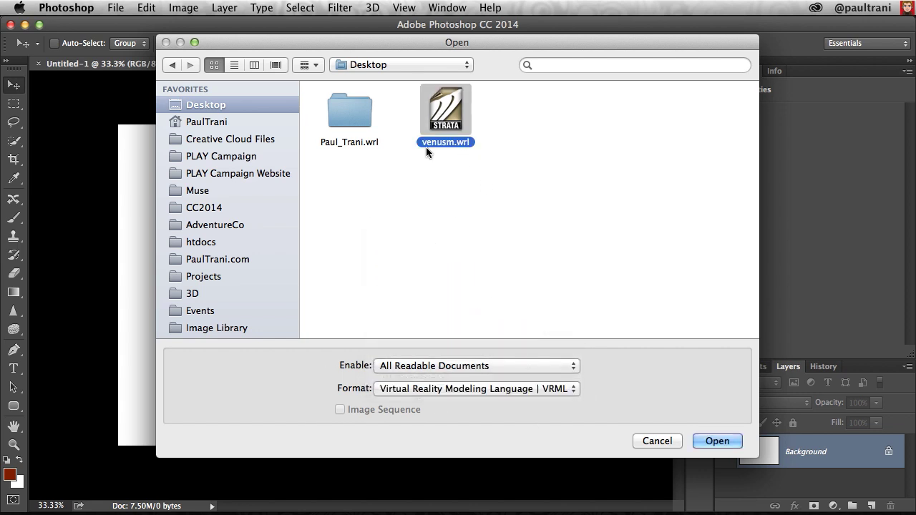
{"action": "left_click", "coordinate": [716, 441]}
{"action": "left_click", "coordinate": [634, 91]}
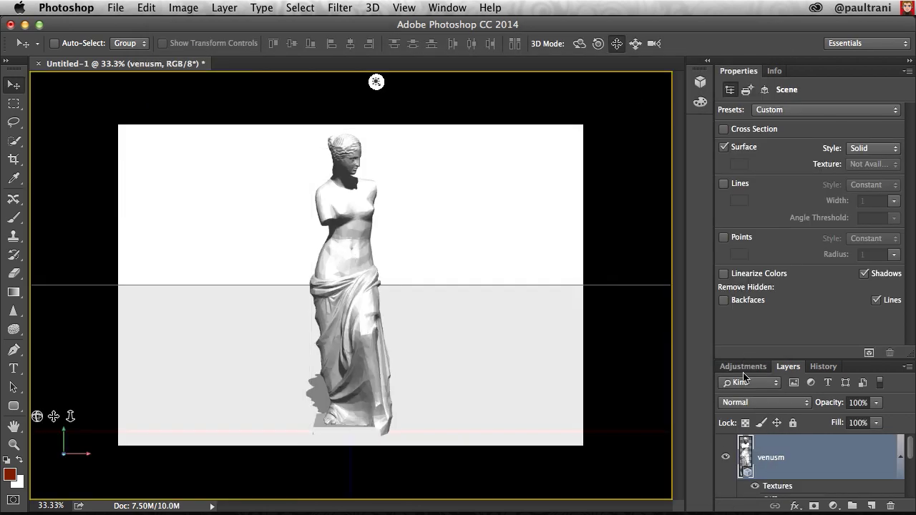
Rotate the statue to face front and paint orange over its drapery.
{"action": "left_click_drag", "start_coordinate": [358, 276], "coordinate": [43, 255]}
{"action": "left_click", "coordinate": [579, 43]}
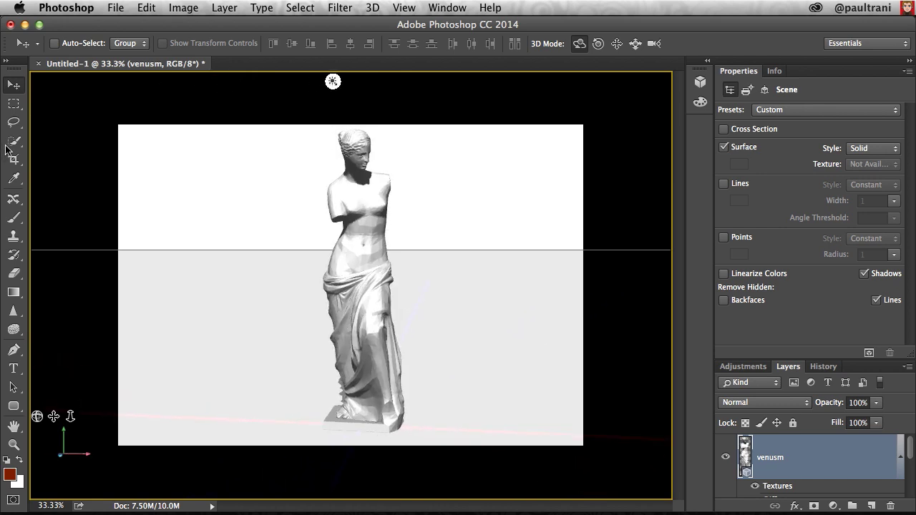
{"action": "left_click", "coordinate": [13, 219]}
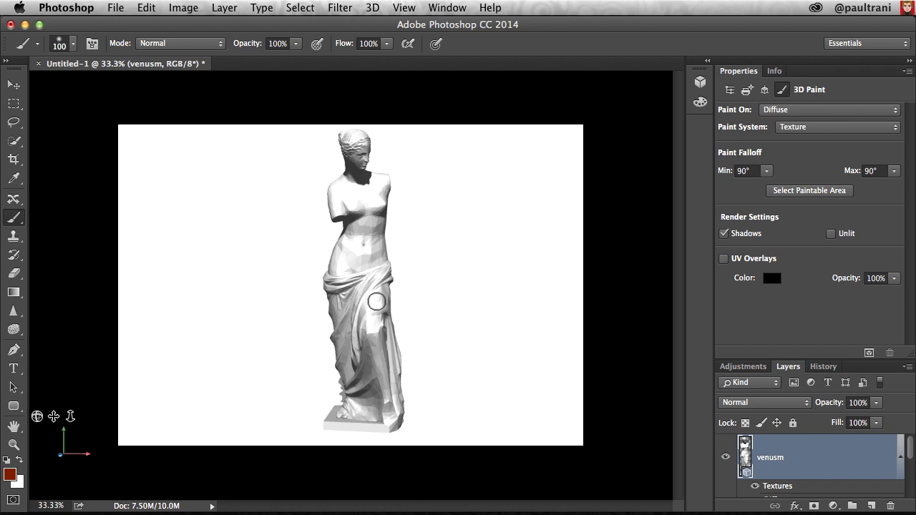
{"action": "mouse_move", "coordinate": [375, 303]}
{"action": "left_mouse_down"}
{"action": "mouse_move", "coordinate": [370, 364]}
{"action": "mouse_move", "coordinate": [368, 320]}
{"action": "mouse_move", "coordinate": [347, 402]}
{"action": "mouse_move", "coordinate": [329, 323]}
{"action": "mouse_move", "coordinate": [364, 351]}
{"action": "mouse_move", "coordinate": [352, 352]}
{"action": "mouse_move", "coordinate": [371, 337]}
{"action": "mouse_move", "coordinate": [388, 375]}
{"action": "mouse_move", "coordinate": [340, 333]}
{"action": "mouse_move", "coordinate": [333, 353]}
{"action": "left_mouse_up"}
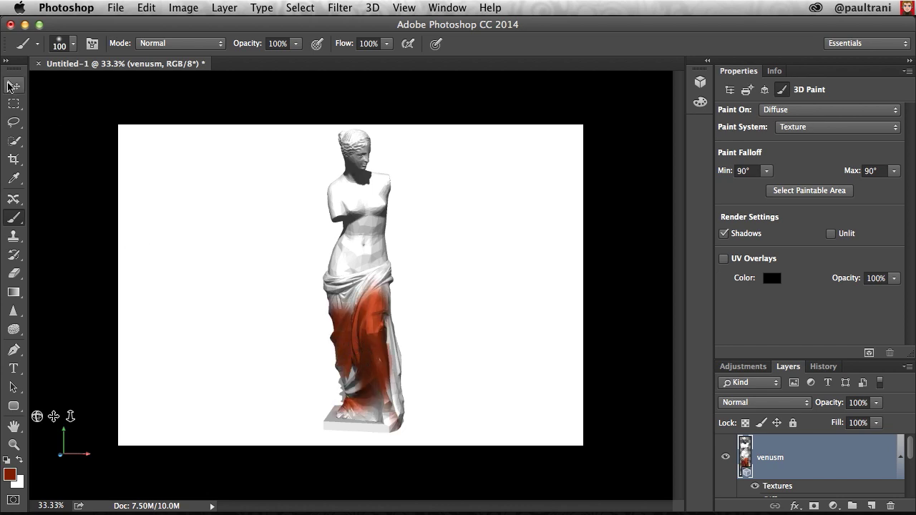
Turn the statue round to its back and paint dark red over the lower back.
{"action": "left_click", "coordinate": [13, 85]}
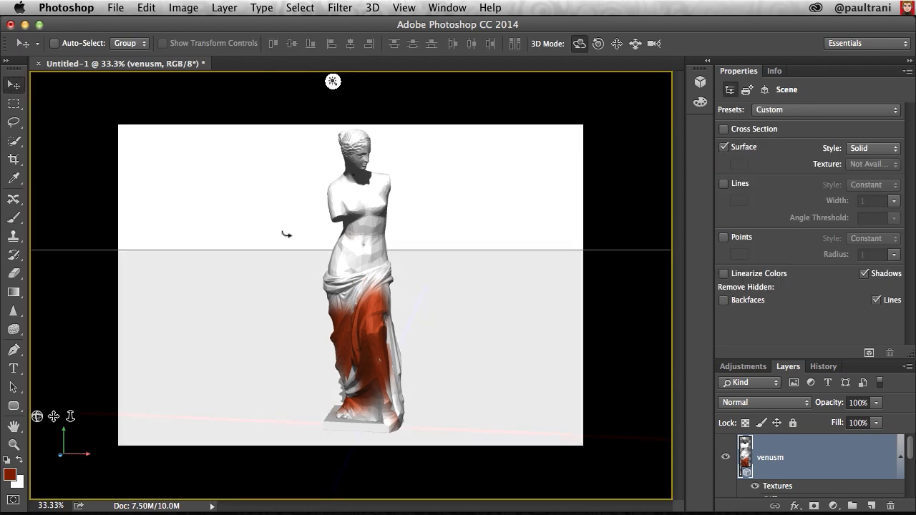
{"action": "left_click_drag", "start_coordinate": [286, 233], "coordinate": [481, 197]}
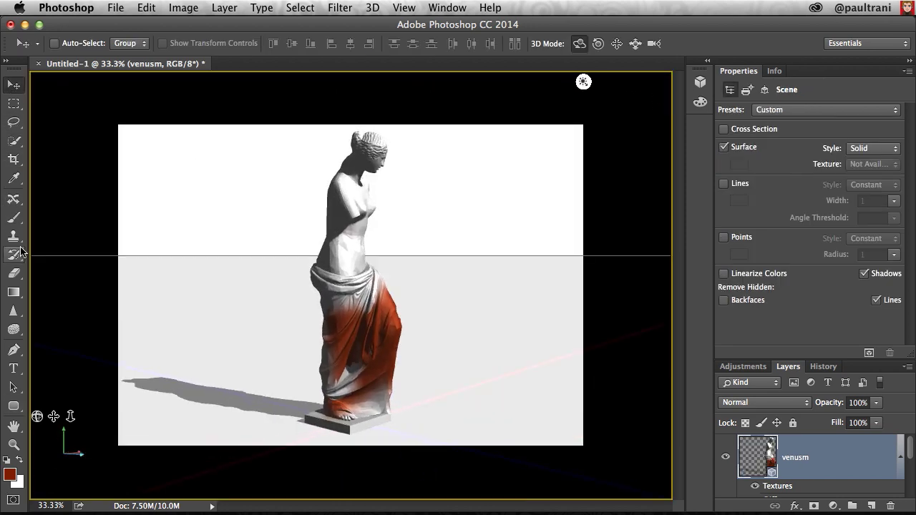
{"action": "left_click", "coordinate": [13, 218]}
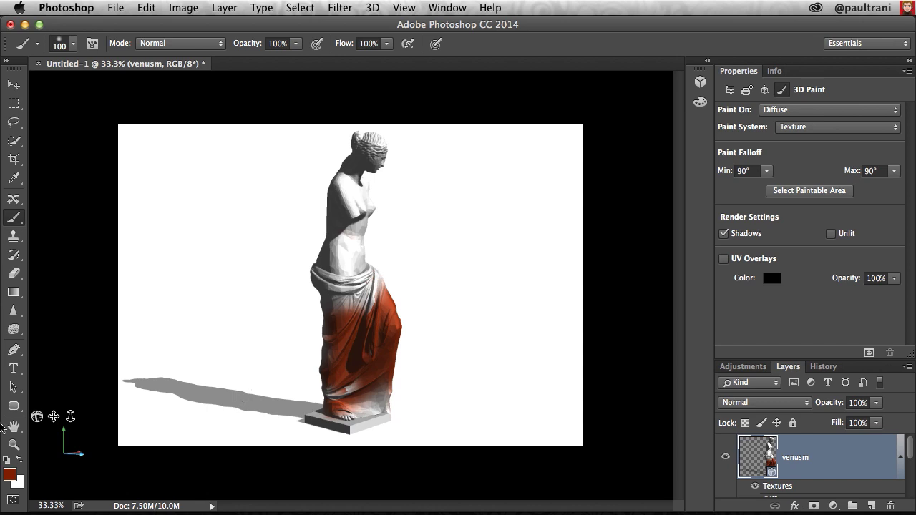
{"action": "left_click_drag", "start_coordinate": [57, 418], "coordinate": [138, 432]}
{"action": "left_click_drag", "start_coordinate": [342, 351], "coordinate": [302, 382]}
Pick a brighter red paint colour (R 210, G 16) in the Color panel.
{"action": "left_click", "coordinate": [708, 60]}
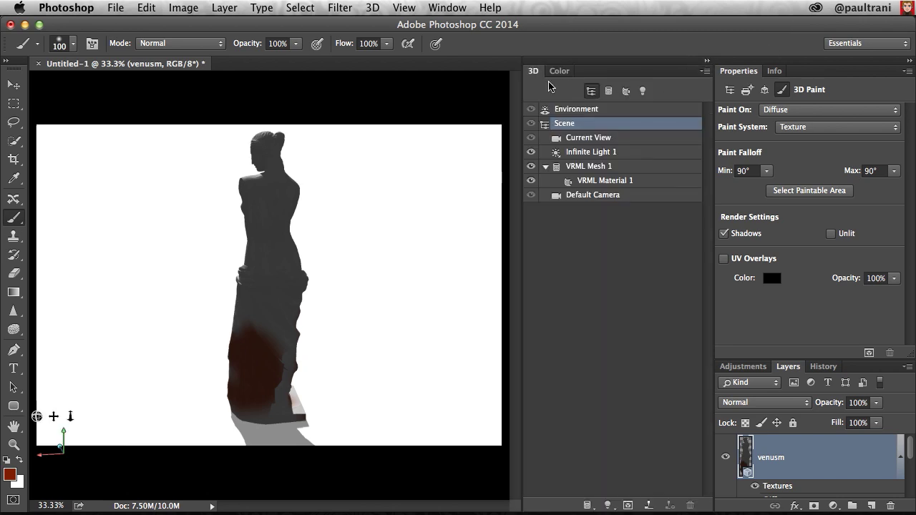
{"action": "left_click", "coordinate": [560, 71]}
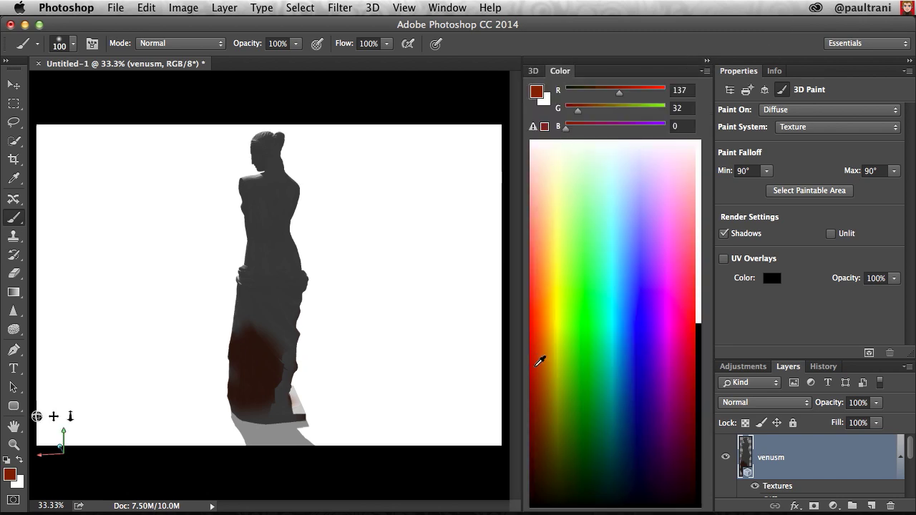
{"action": "left_click", "coordinate": [541, 361]}
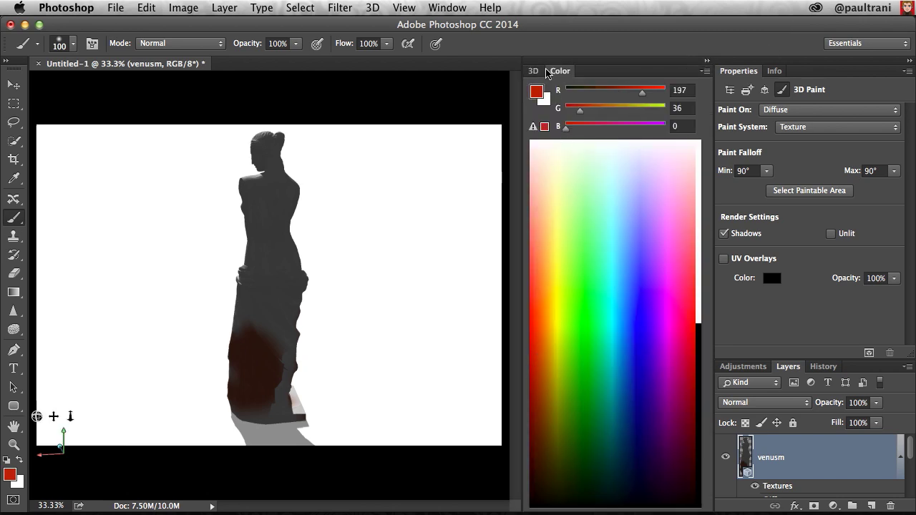
{"action": "left_click", "coordinate": [536, 369]}
{"action": "left_click_drag", "start_coordinate": [534, 370], "coordinate": [538, 356]}
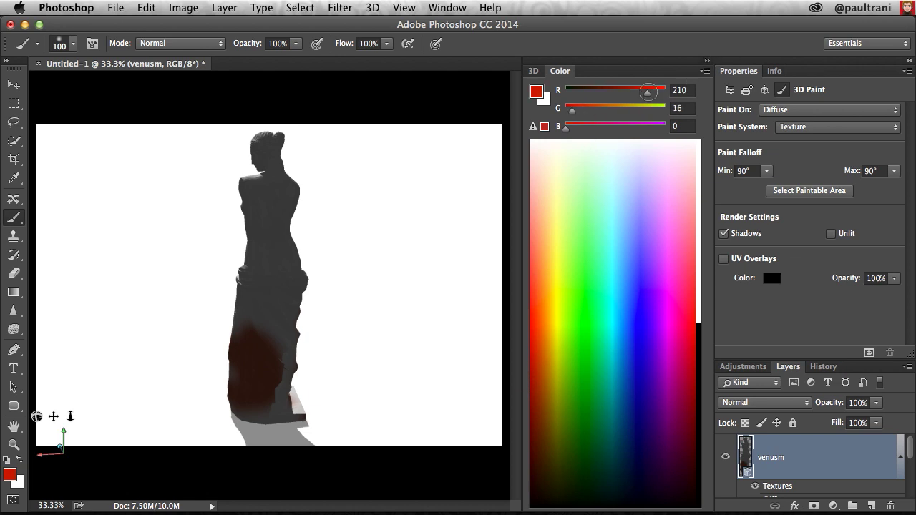
{"action": "left_click", "coordinate": [708, 61]}
Brush the bright red down the statue's drapery and legs from the front.
{"action": "left_click_drag", "start_coordinate": [36, 416], "coordinate": [131, 423]}
{"action": "mouse_move", "coordinate": [361, 304]}
{"action": "left_mouse_down"}
{"action": "mouse_move", "coordinate": [333, 301]}
{"action": "mouse_move", "coordinate": [357, 304]}
{"action": "mouse_move", "coordinate": [364, 383]}
{"action": "left_mouse_up"}
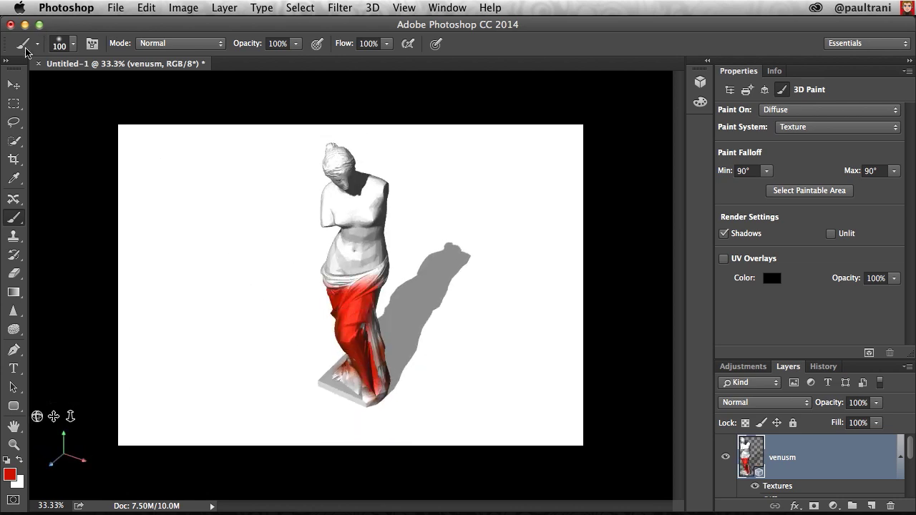
{"action": "left_click", "coordinate": [12, 86]}
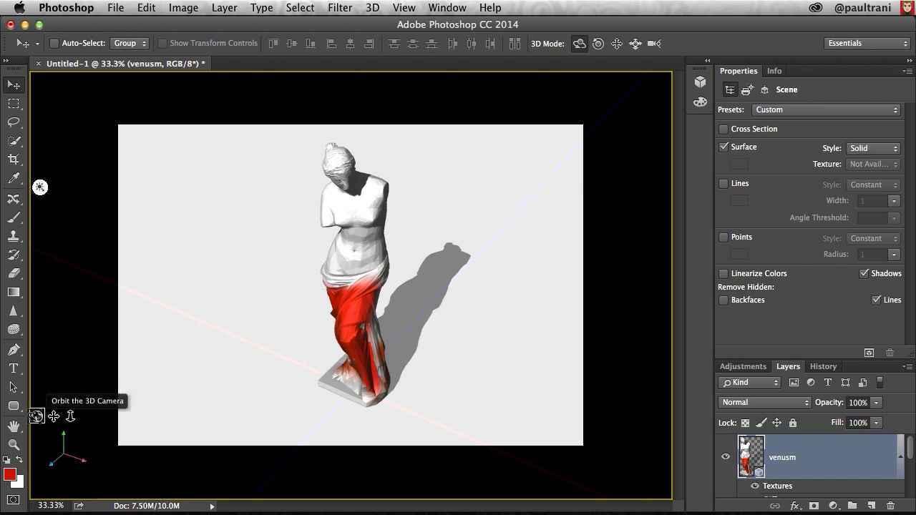
{"action": "left_click_drag", "start_coordinate": [63, 394], "coordinate": [51, 395]}
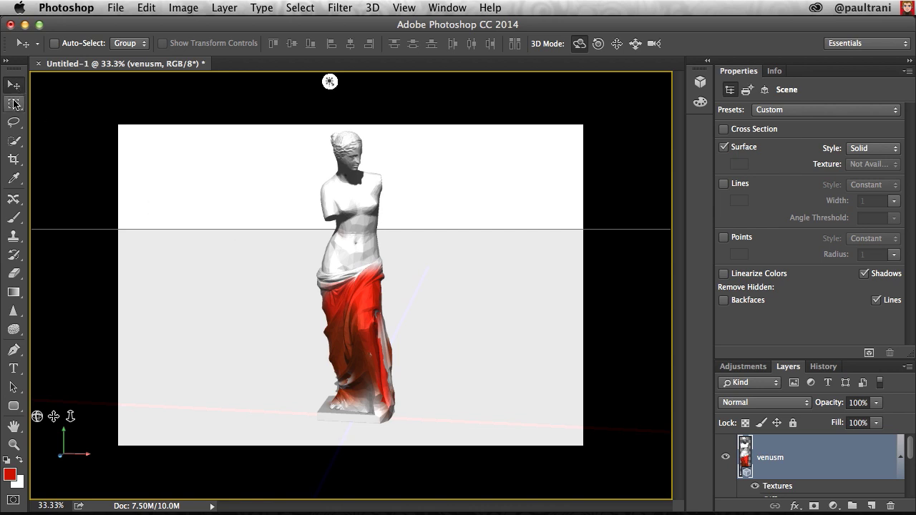
Select the statue's VRML Material 1 in the 3D panel.
{"action": "left_click", "coordinate": [15, 105]}
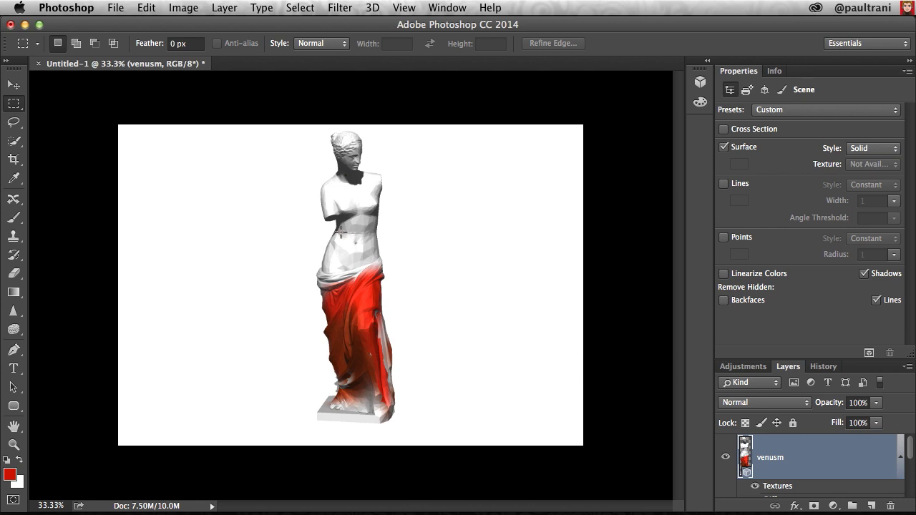
{"action": "left_click", "coordinate": [708, 60]}
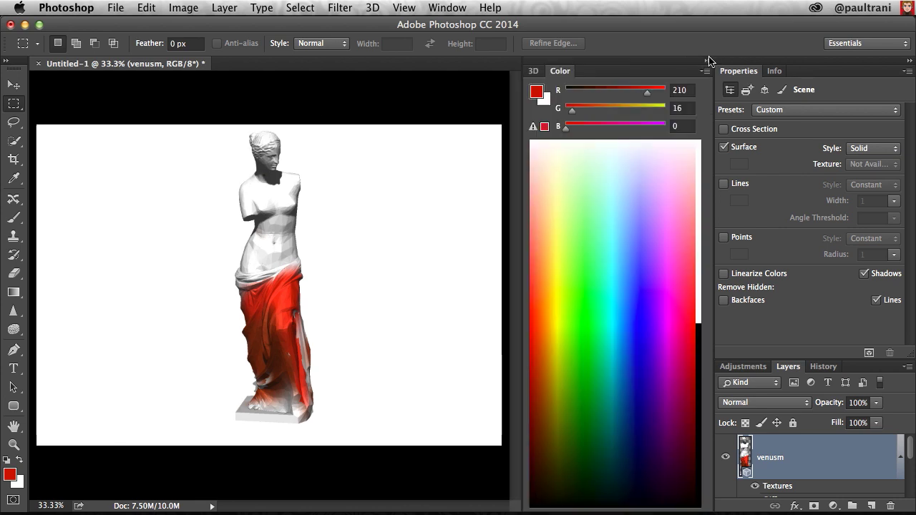
{"action": "left_click", "coordinate": [534, 71]}
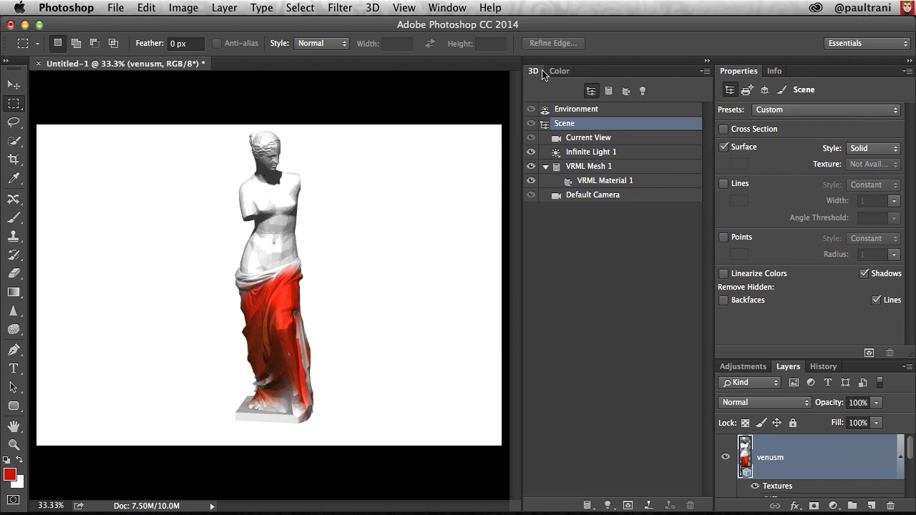
{"action": "left_click", "coordinate": [603, 181]}
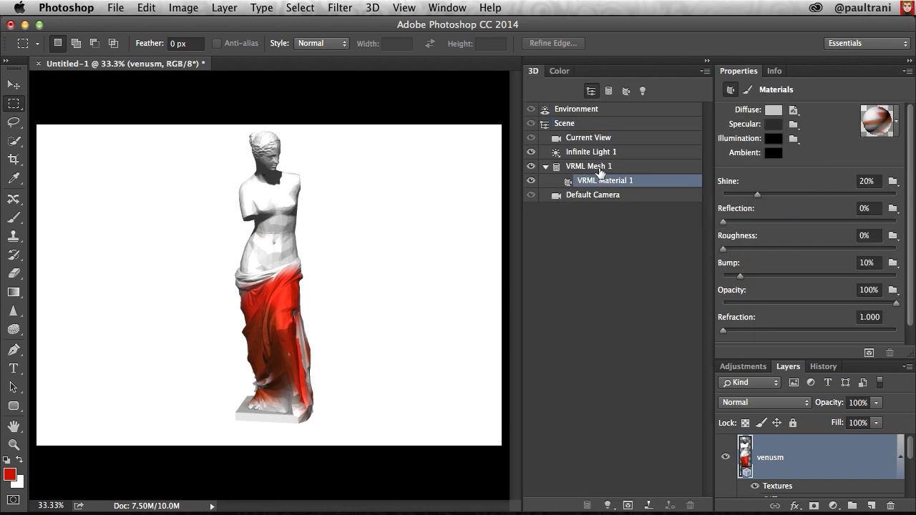
Create a new Bump texture for the material and open it for editing.
{"action": "left_click", "coordinate": [893, 263]}
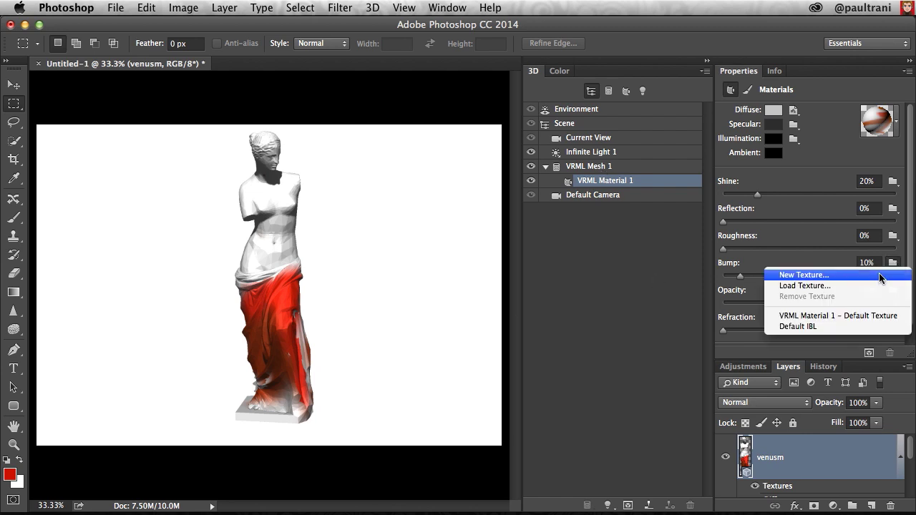
{"action": "left_click", "coordinate": [804, 275]}
{"action": "key", "text": "Return"}
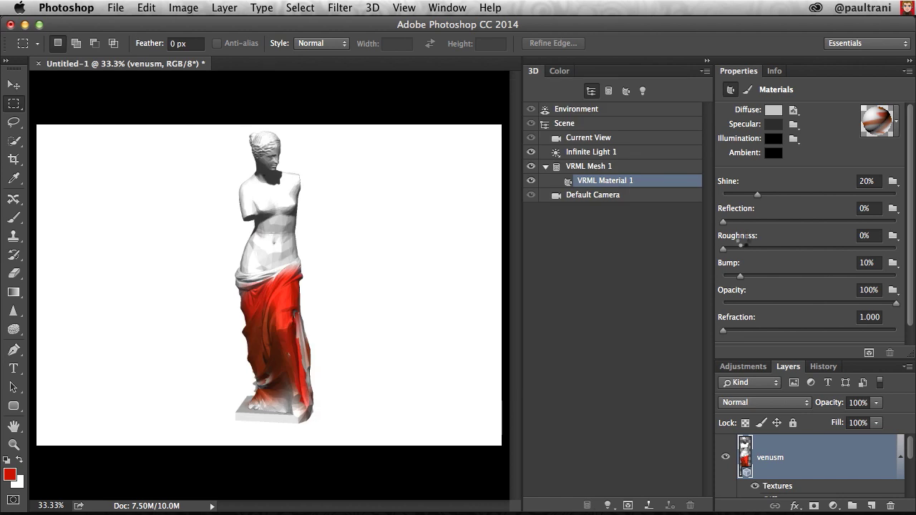
{"action": "left_click", "coordinate": [893, 263]}
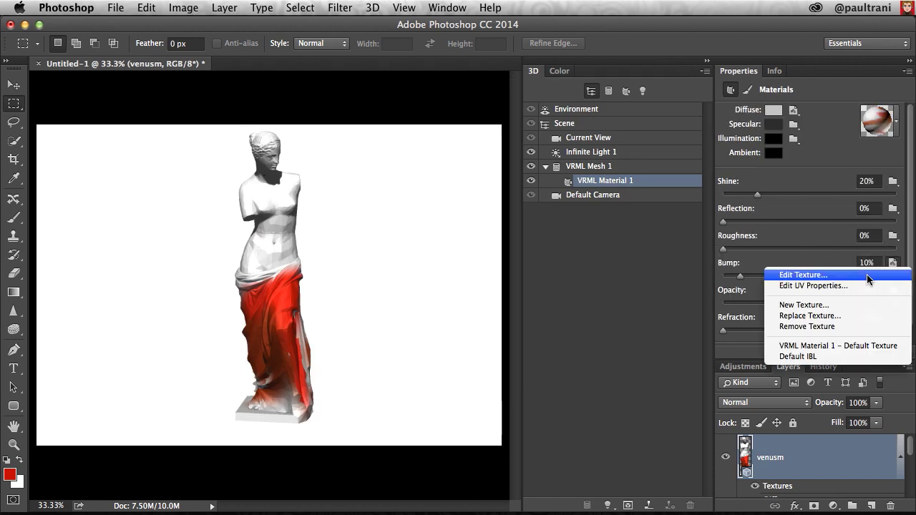
{"action": "left_click", "coordinate": [867, 274]}
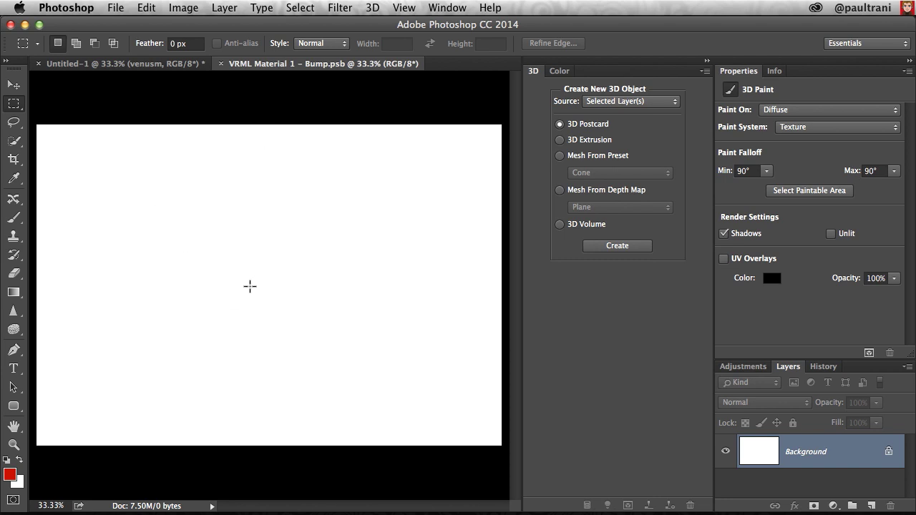
Paint a red spiral stroke on the bump texture and drop a marble image over it.
{"action": "left_click", "coordinate": [14, 217]}
{"action": "mouse_move", "coordinate": [164, 250]}
{"action": "left_mouse_down"}
{"action": "mouse_move", "coordinate": [368, 245]}
{"action": "mouse_move", "coordinate": [185, 313]}
{"action": "left_mouse_up"}
{"action": "left_click_drag", "start_coordinate": [253, 291], "coordinate": [282, 290]}
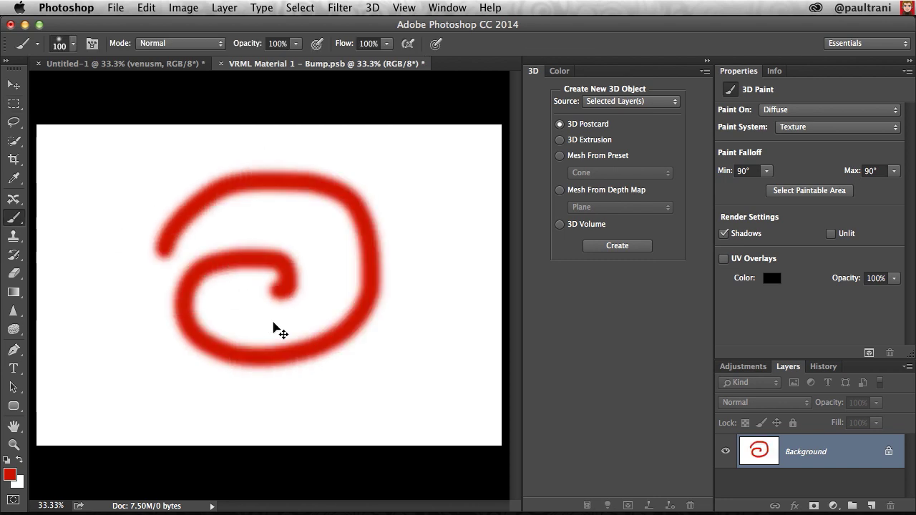
{"action": "left_click_drag", "start_coordinate": [273, 328], "coordinate": [273, 327]}
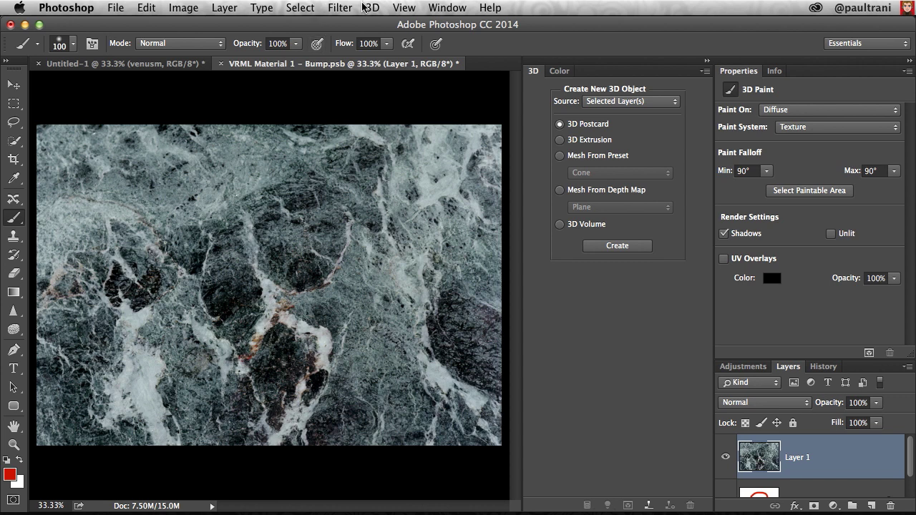
Turn the marble into a greyscale bump map, then save and close Bump.psb.
{"action": "left_click", "coordinate": [339, 10]}
{"action": "mouse_move", "coordinate": [346, 167]}
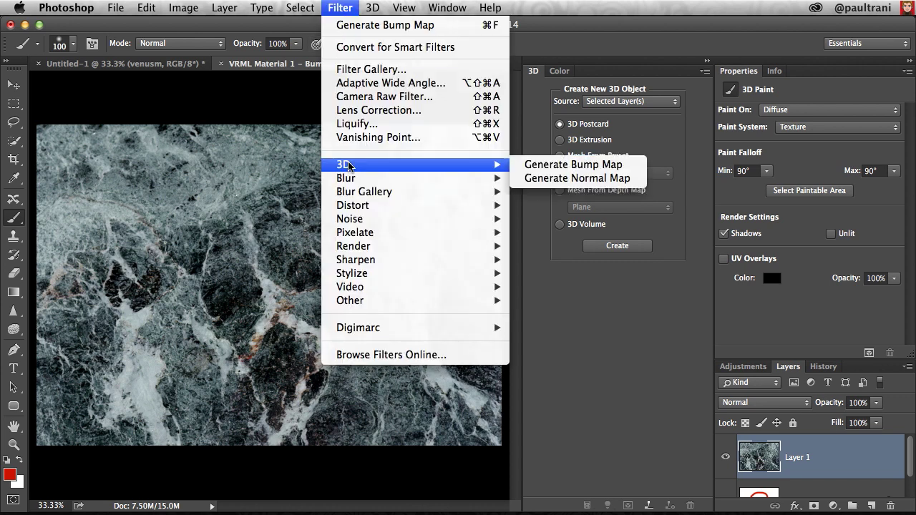
{"action": "left_click", "coordinate": [634, 179]}
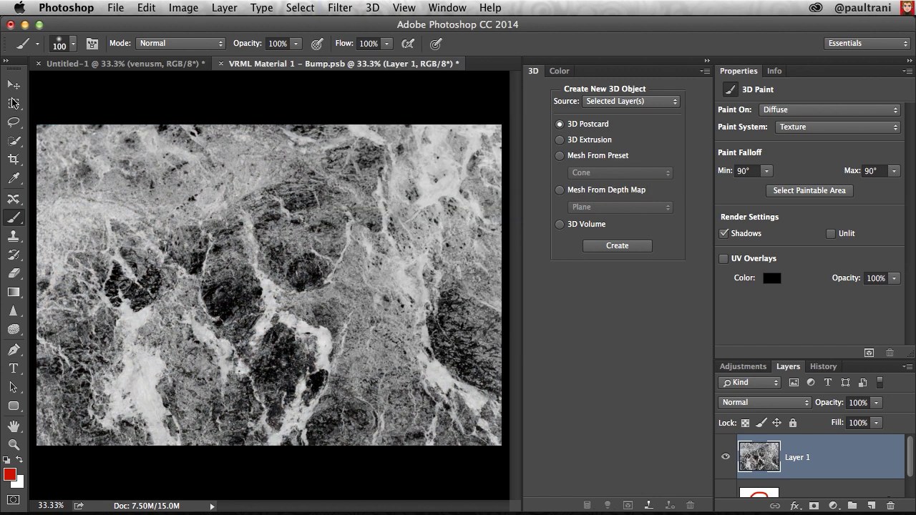
{"action": "left_click", "coordinate": [14, 104]}
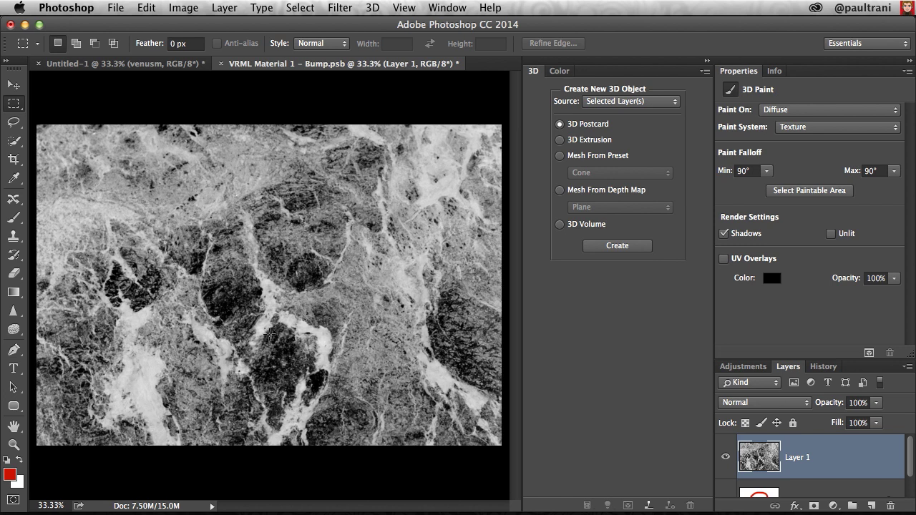
{"action": "key", "text": "ctrl+s"}
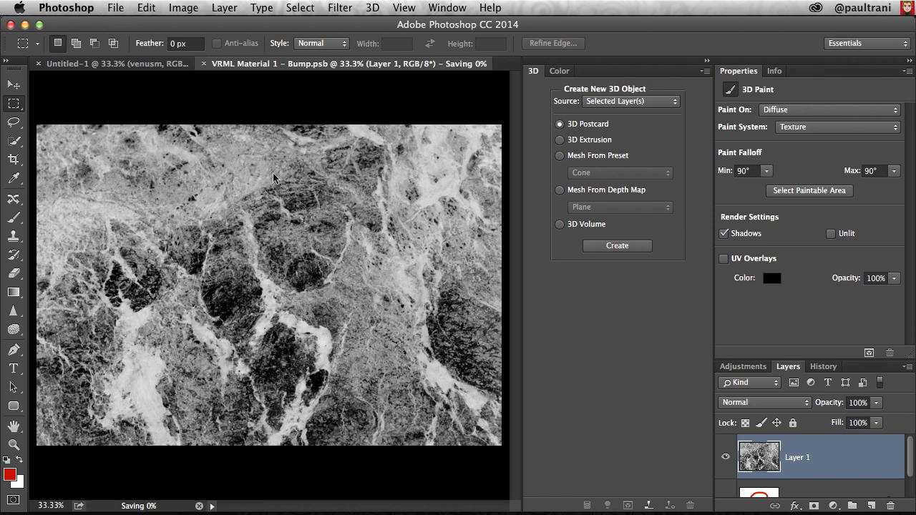
{"action": "key", "text": "ctrl+w"}
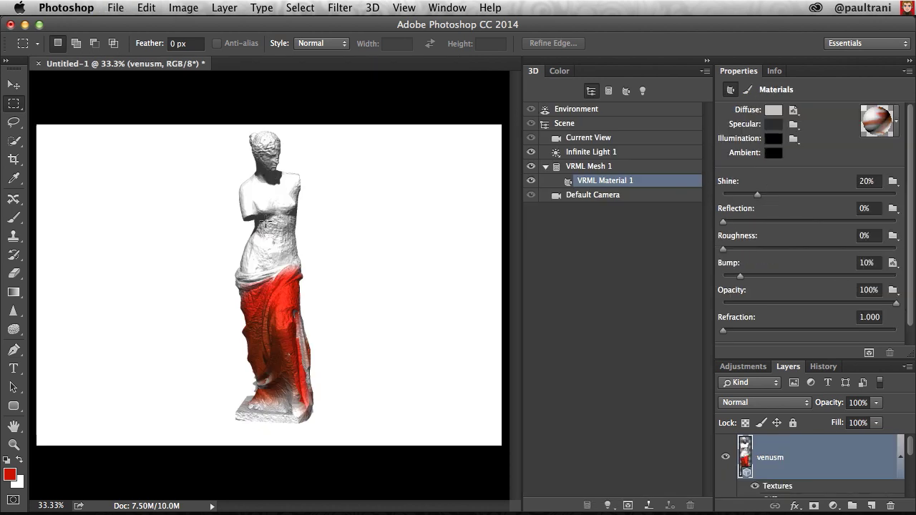
Select VRML Material 1 and lower its Bump strength from 10% to 6%.
{"action": "left_click", "coordinate": [14, 86]}
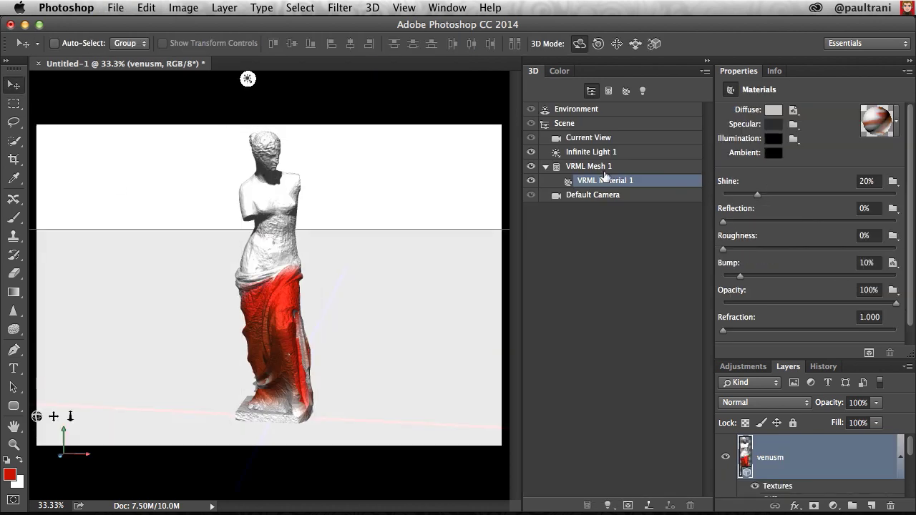
{"action": "left_click", "coordinate": [589, 137]}
{"action": "left_click_drag", "start_coordinate": [115, 315], "coordinate": [278, 296]}
{"action": "left_click", "coordinate": [594, 168]}
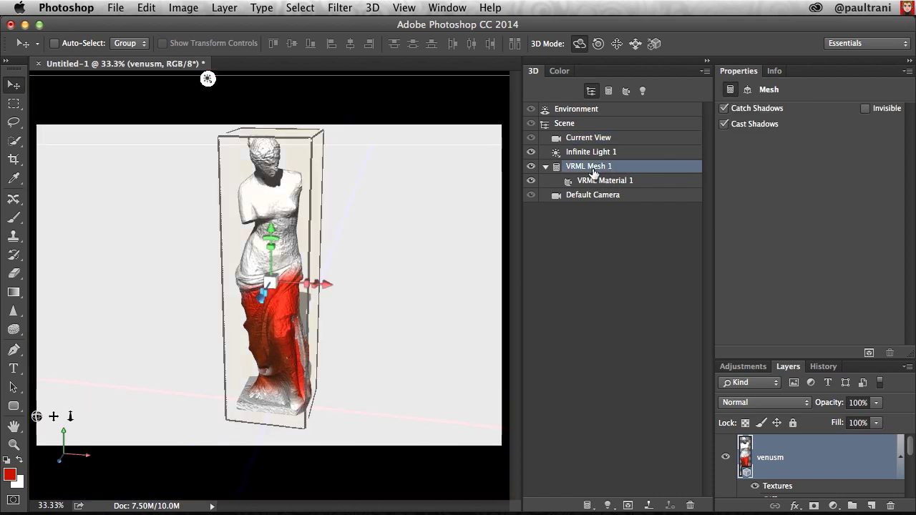
{"action": "left_click", "coordinate": [595, 181]}
{"action": "left_click", "coordinate": [734, 277]}
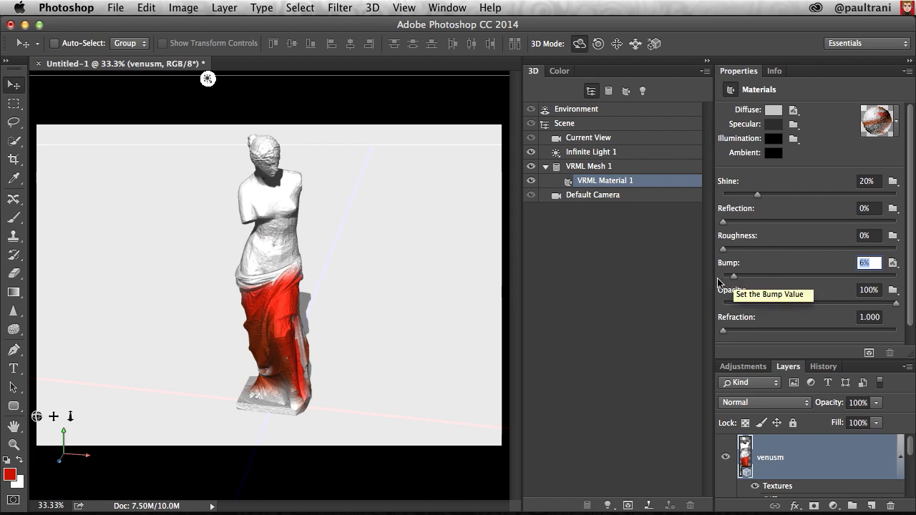
{"action": "left_click", "coordinate": [115, 7]}
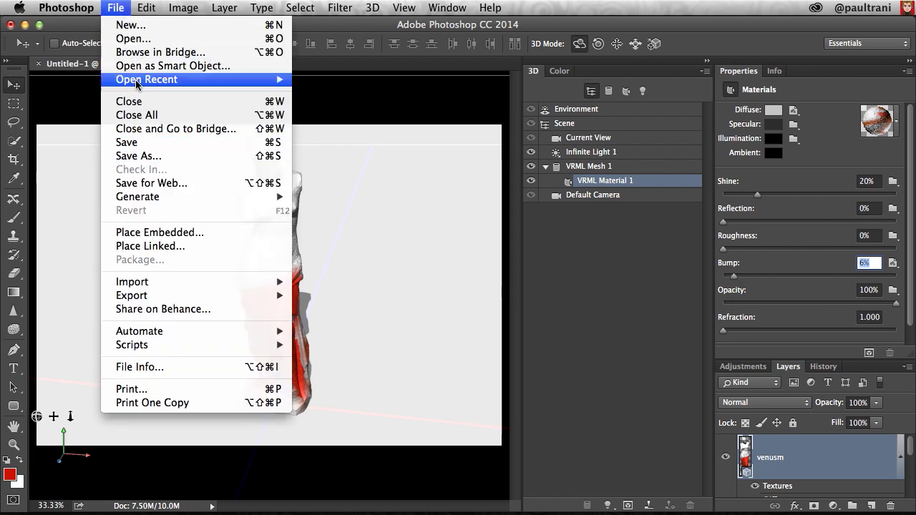
Open the recent Venice-11.jpg and turn it into a 3D Mesh From Depth Map.
{"action": "mouse_move", "coordinate": [143, 79]}
{"action": "left_click", "coordinate": [384, 229]}
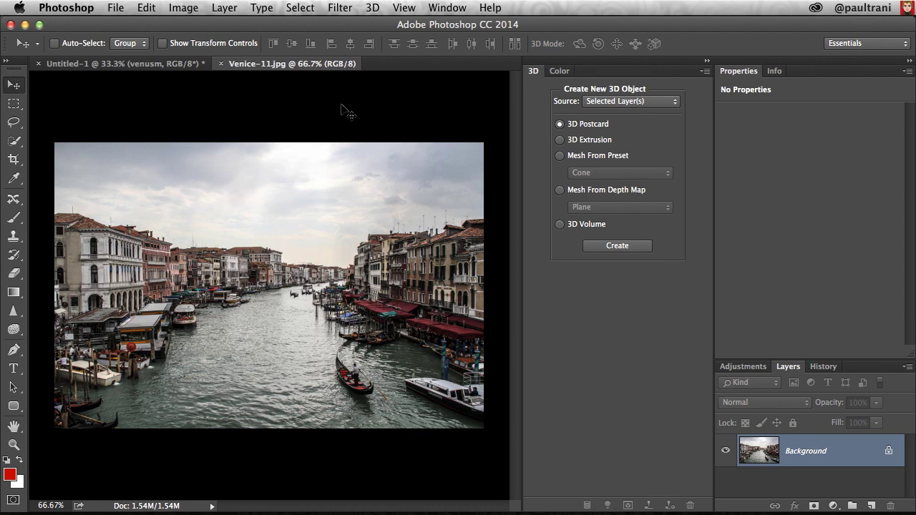
{"action": "left_click", "coordinate": [370, 8]}
{"action": "mouse_move", "coordinate": [343, 7]}
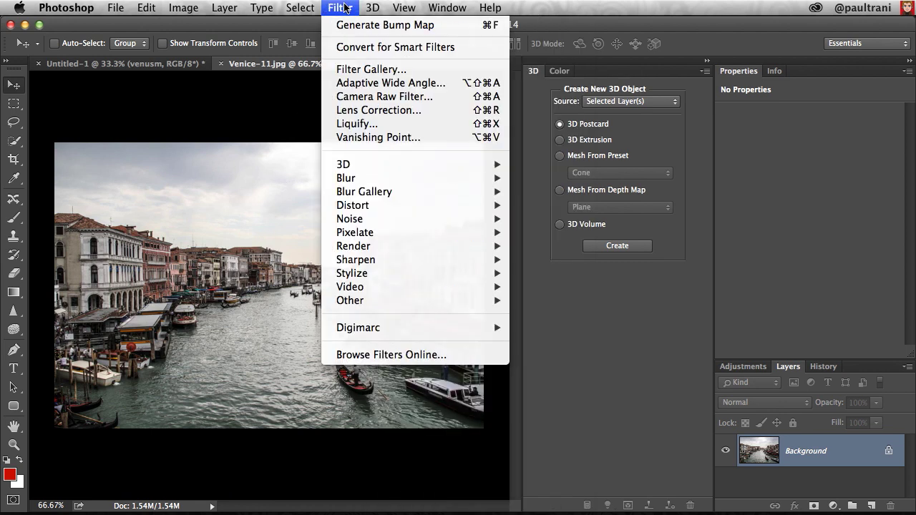
{"action": "mouse_move", "coordinate": [430, 164]}
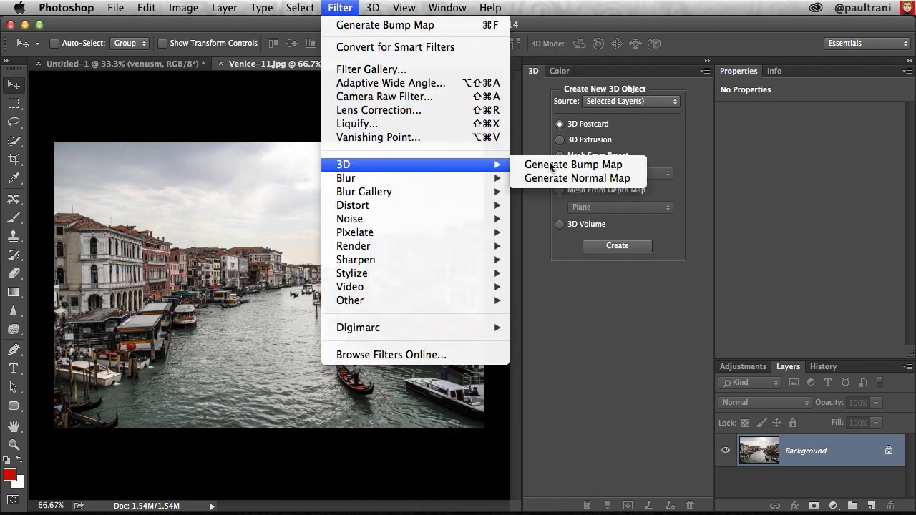
{"action": "left_click", "coordinate": [576, 165]}
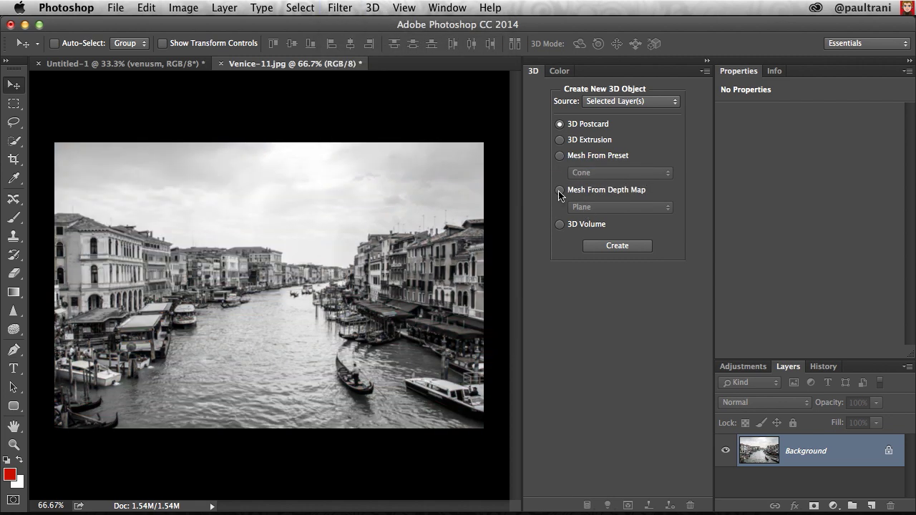
{"action": "left_click", "coordinate": [560, 191]}
{"action": "left_click", "coordinate": [602, 247]}
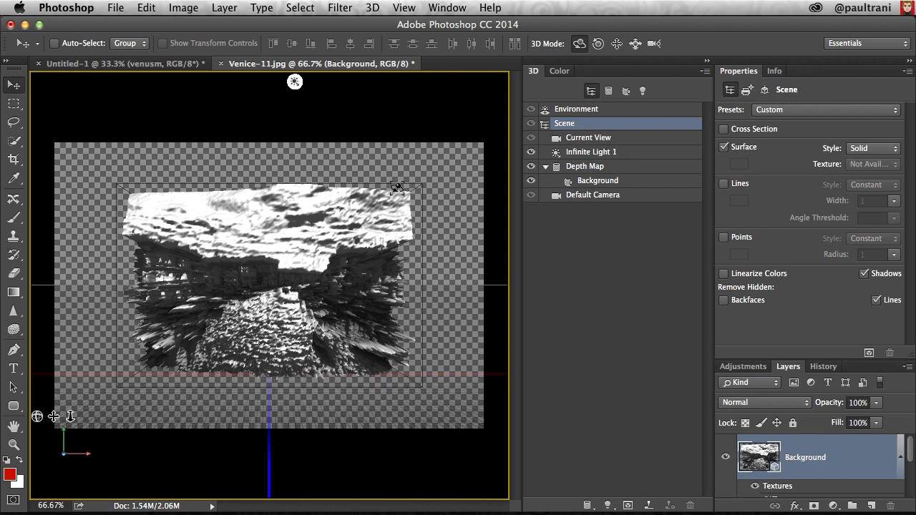
Set the Depth Map mesh's Z scale to 10 in its Coordinates.
{"action": "left_click", "coordinate": [576, 139]}
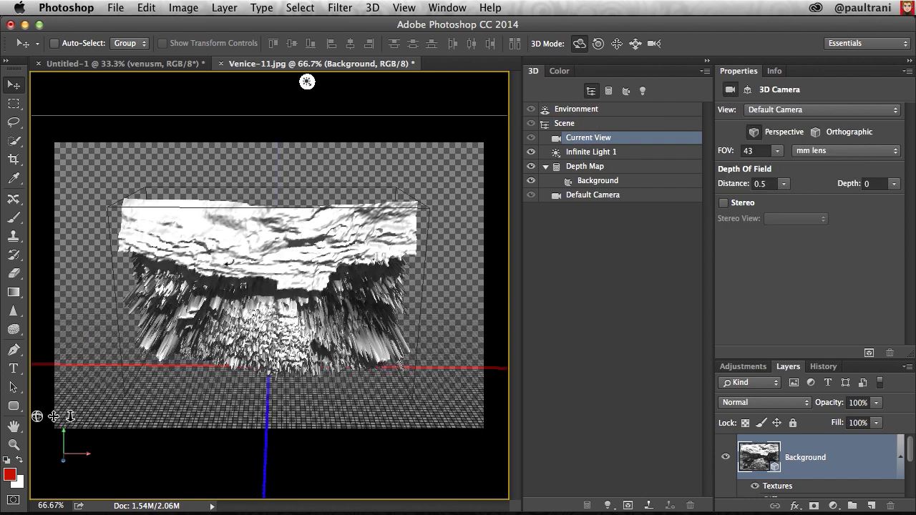
{"action": "left_click_drag", "start_coordinate": [401, 459], "coordinate": [337, 458]}
{"action": "left_click", "coordinate": [585, 167]}
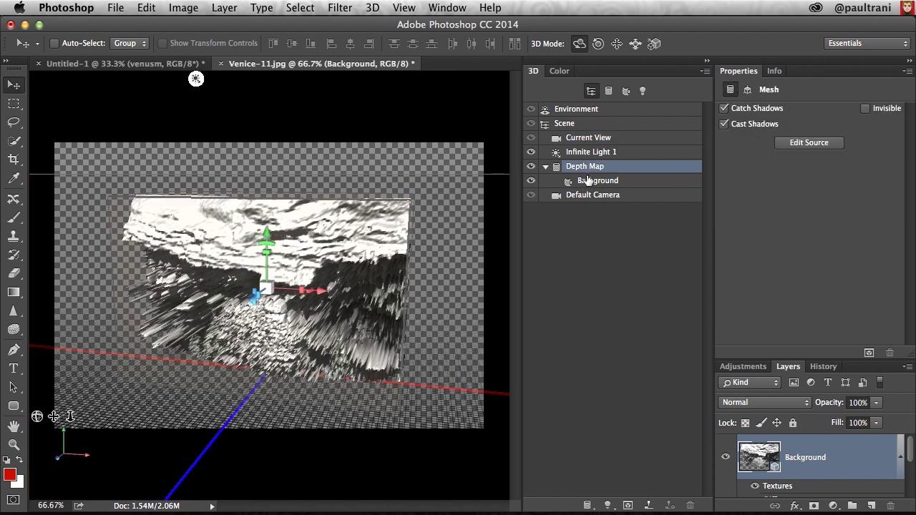
{"action": "left_click", "coordinate": [583, 141]}
{"action": "left_click", "coordinate": [588, 167]}
{"action": "left_click", "coordinate": [747, 90]}
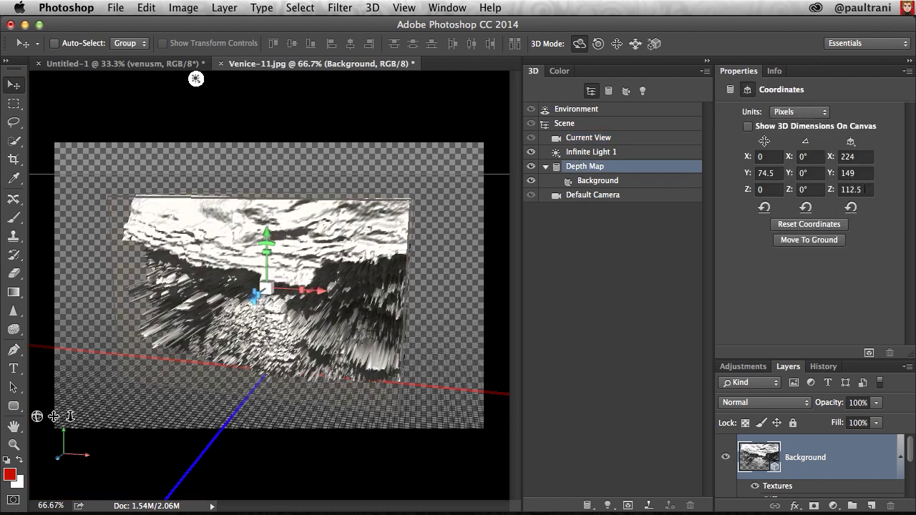
{"action": "double_click", "coordinate": [852, 190]}
{"action": "type", "text": "10"}
{"action": "key", "text": "Return"}
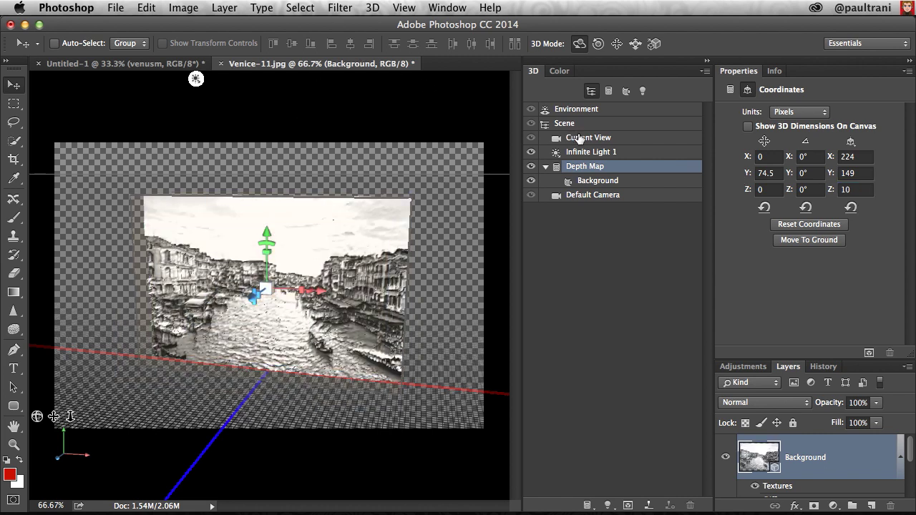
{"action": "left_click", "coordinate": [579, 139]}
{"action": "left_click_drag", "start_coordinate": [260, 208], "coordinate": [328, 213]}
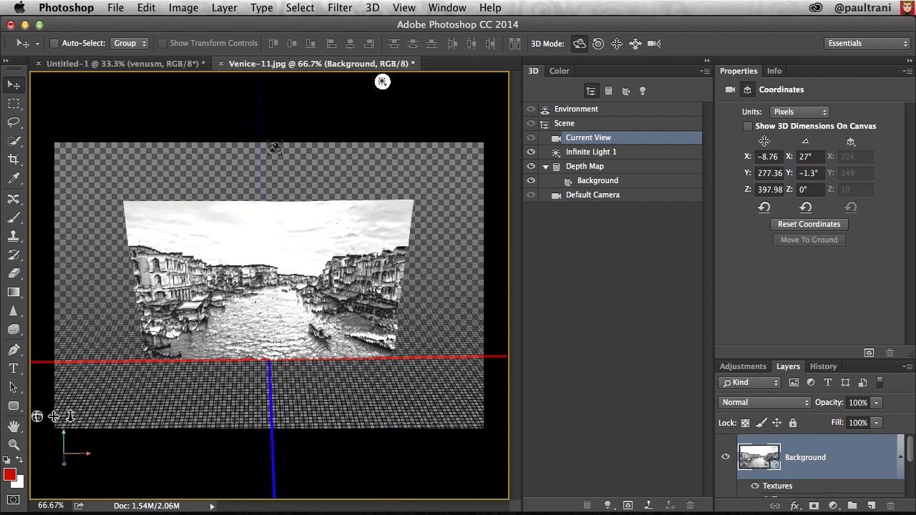
{"action": "left_click", "coordinate": [150, 64]}
Set the scene's 3D Print Settings to Local on a MakerBot Replicator 5th Generation.
{"action": "left_click", "coordinate": [613, 168]}
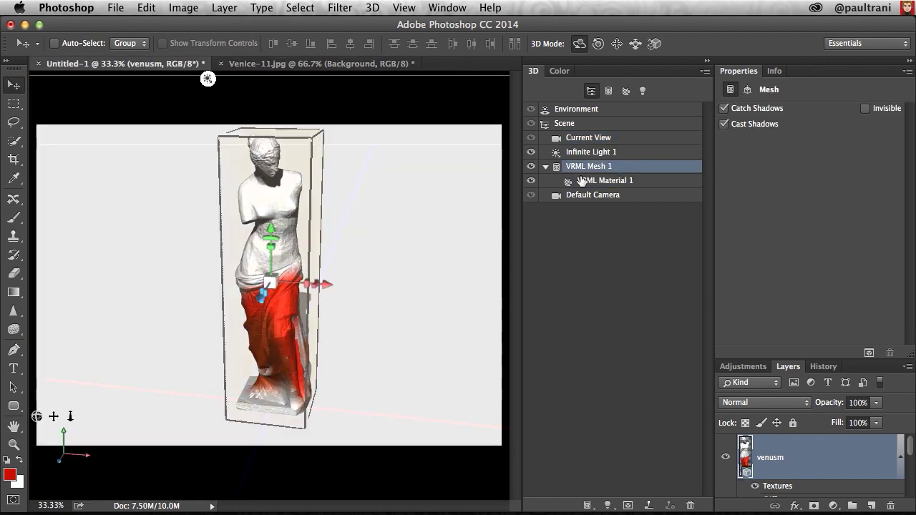
{"action": "left_click", "coordinate": [583, 123]}
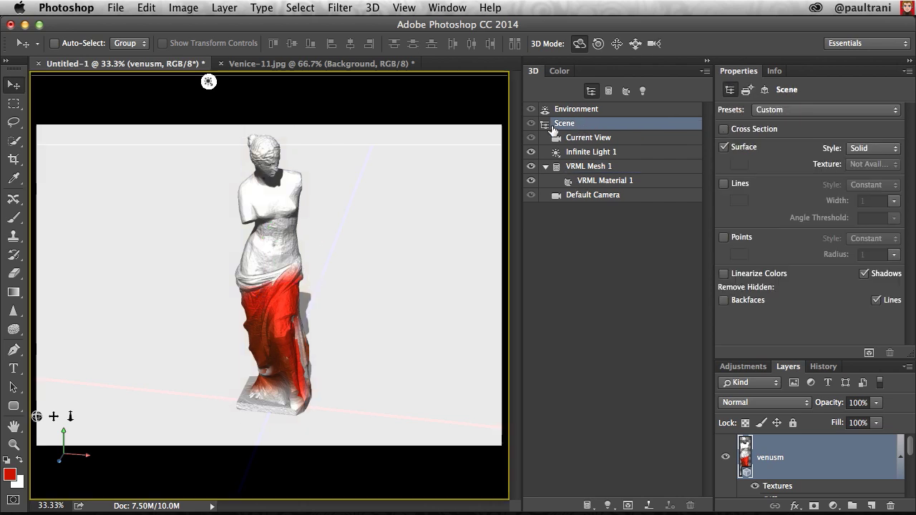
{"action": "left_click", "coordinate": [747, 90]}
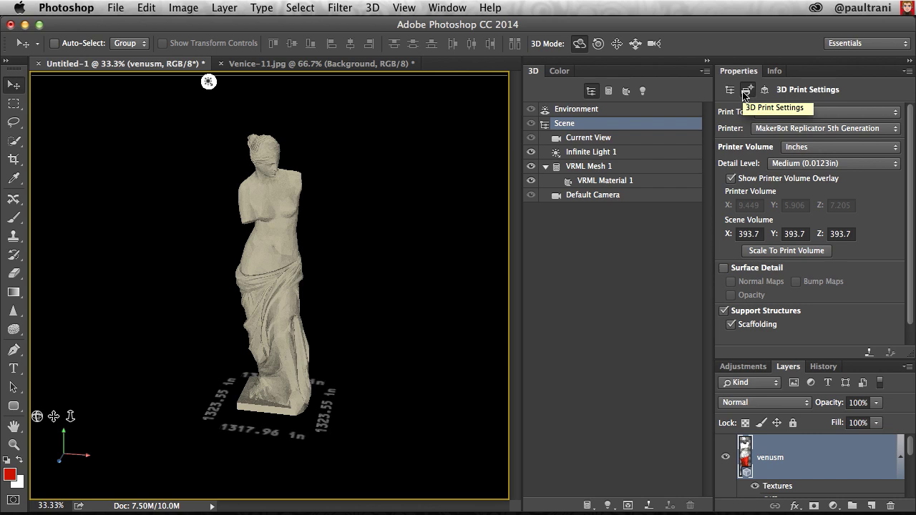
{"action": "scroll", "coordinate": [764, 124], "scroll_direction": "down", "scroll_amount": 1}
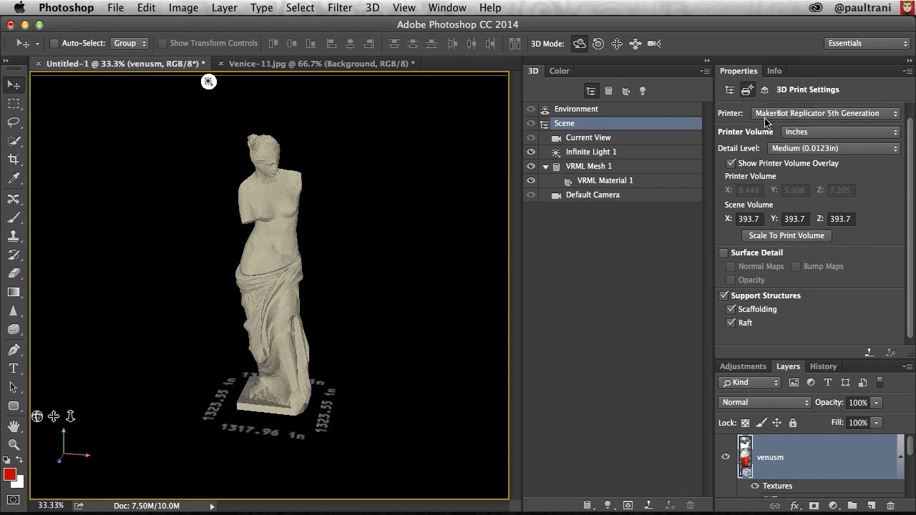
{"action": "scroll", "coordinate": [764, 122], "scroll_direction": "up", "scroll_amount": 1}
{"action": "left_click", "coordinate": [816, 111]}
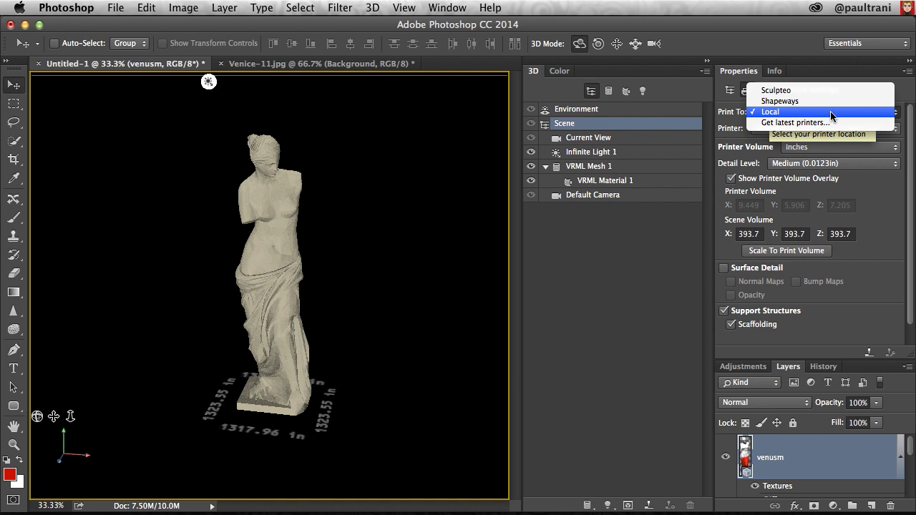
{"action": "left_click", "coordinate": [830, 112]}
{"action": "left_click", "coordinate": [801, 129]}
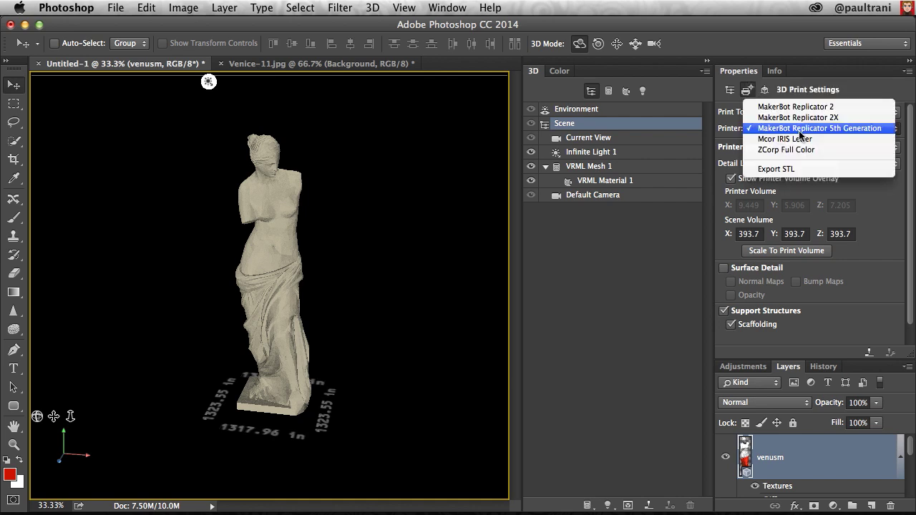
{"action": "left_click", "coordinate": [859, 129]}
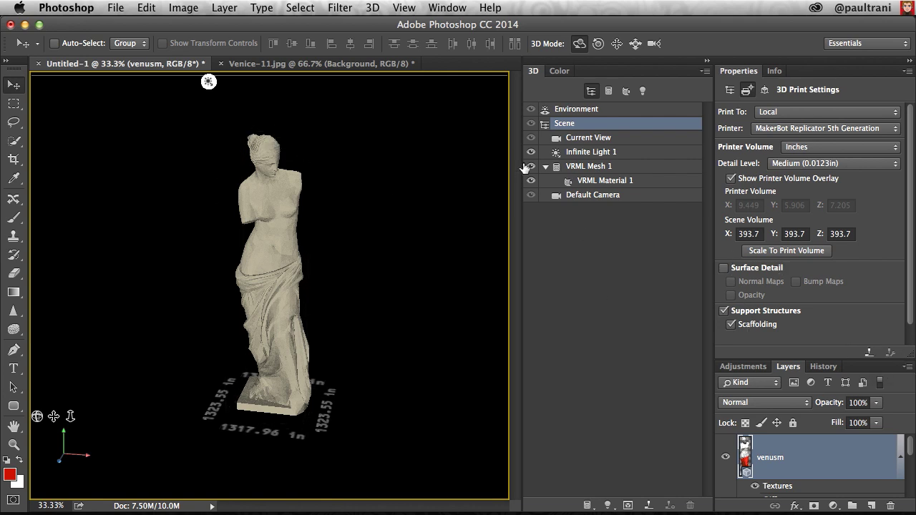
{"action": "left_click", "coordinate": [726, 457]}
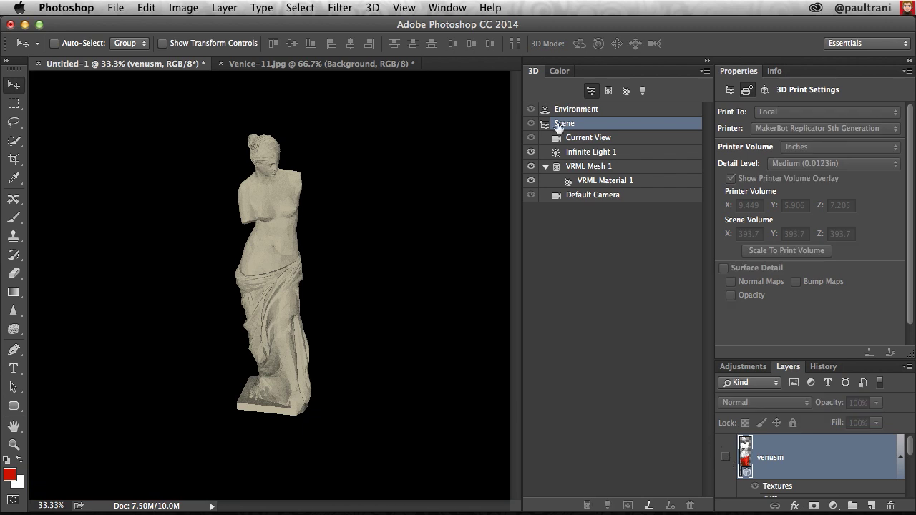
Import the scanned man's Paul_Trani2.wrl file as a new 3D layer at the default scene size.
{"action": "left_click", "coordinate": [575, 138]}
{"action": "left_click", "coordinate": [567, 123]}
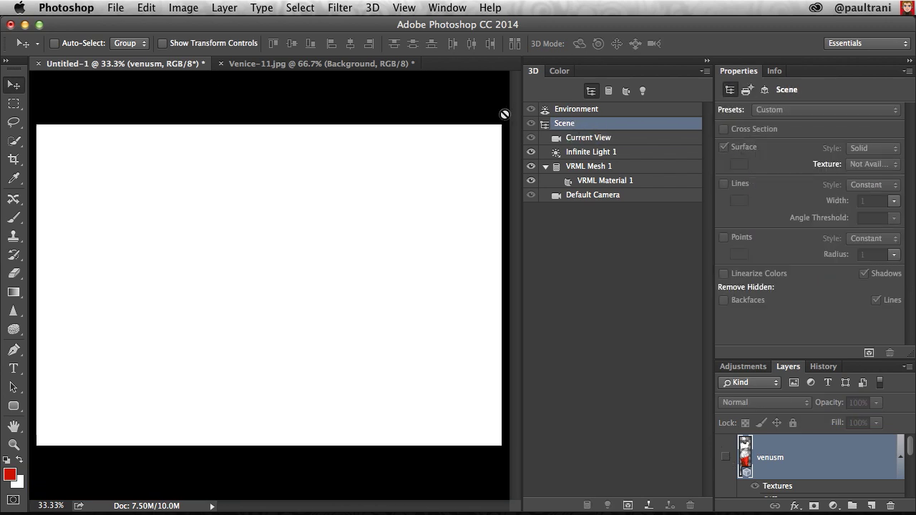
{"action": "left_click", "coordinate": [372, 7]}
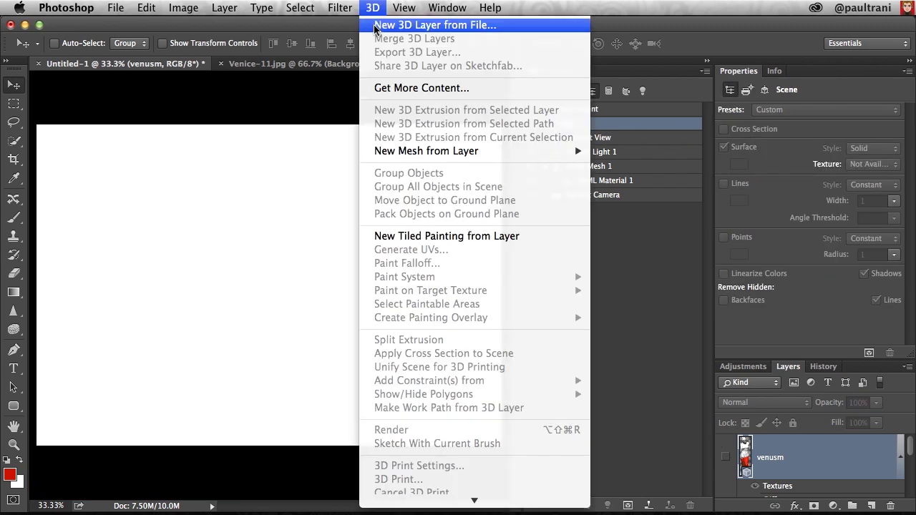
{"action": "left_click", "coordinate": [375, 25]}
{"action": "double_click", "coordinate": [358, 122]}
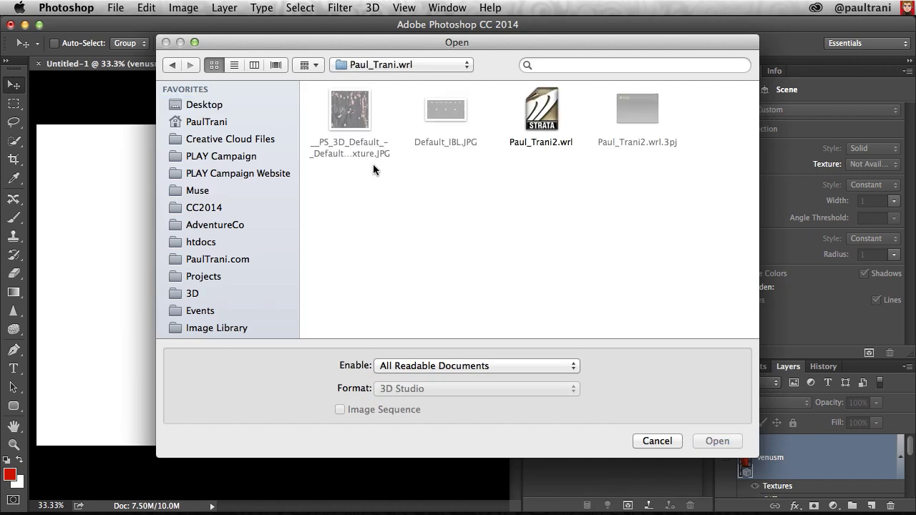
{"action": "left_click", "coordinate": [548, 108]}
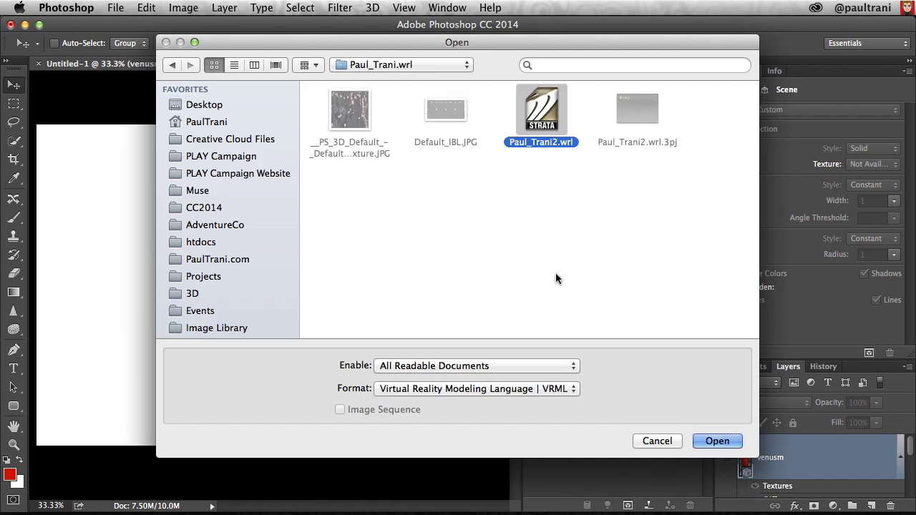
{"action": "left_click", "coordinate": [718, 441]}
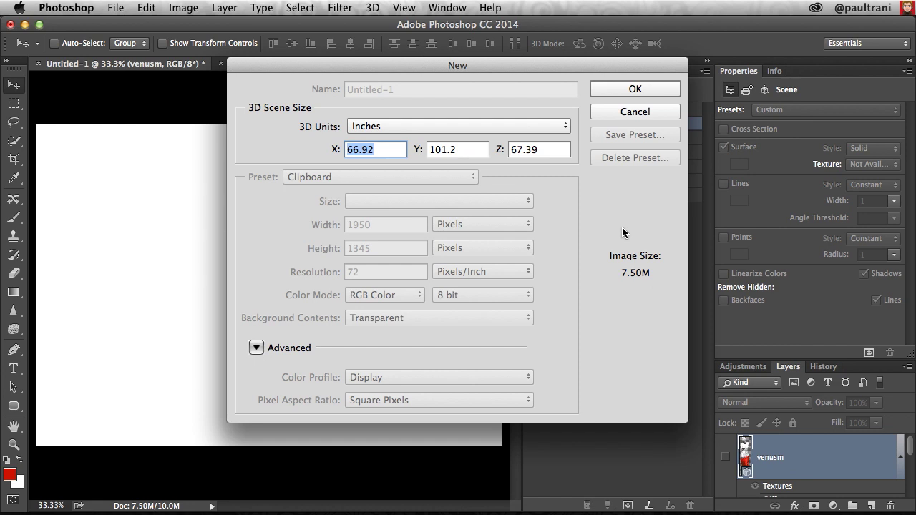
{"action": "left_click", "coordinate": [634, 90]}
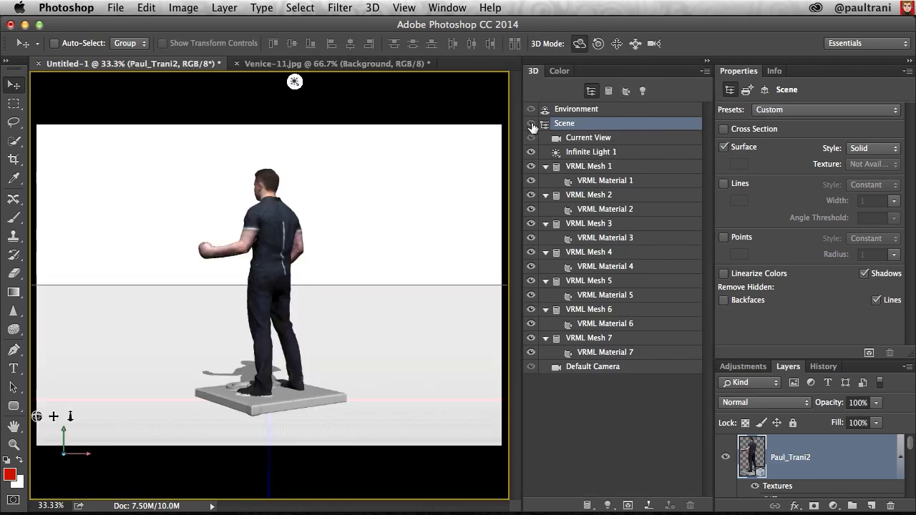
Select VRML Mesh 1 through 7 and move them onto the ground plane.
{"action": "left_click", "coordinate": [569, 138]}
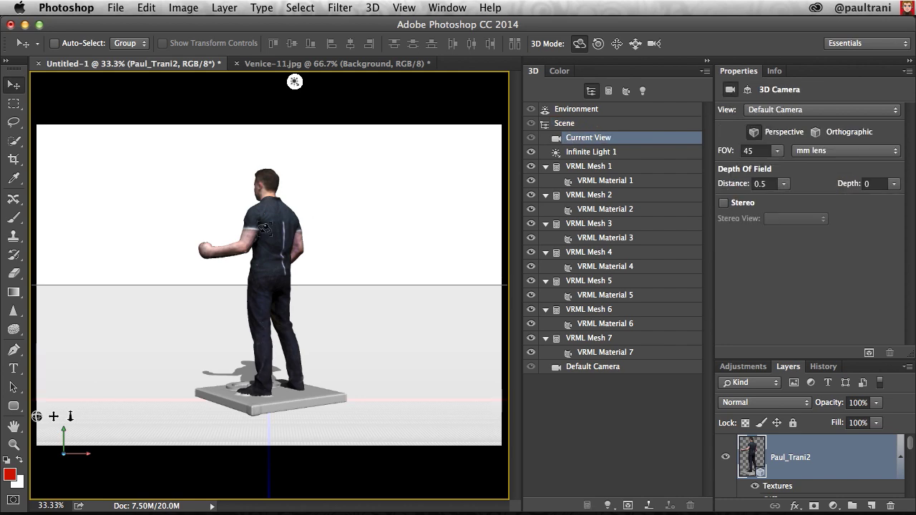
{"action": "left_click_drag", "start_coordinate": [153, 250], "coordinate": [401, 250]}
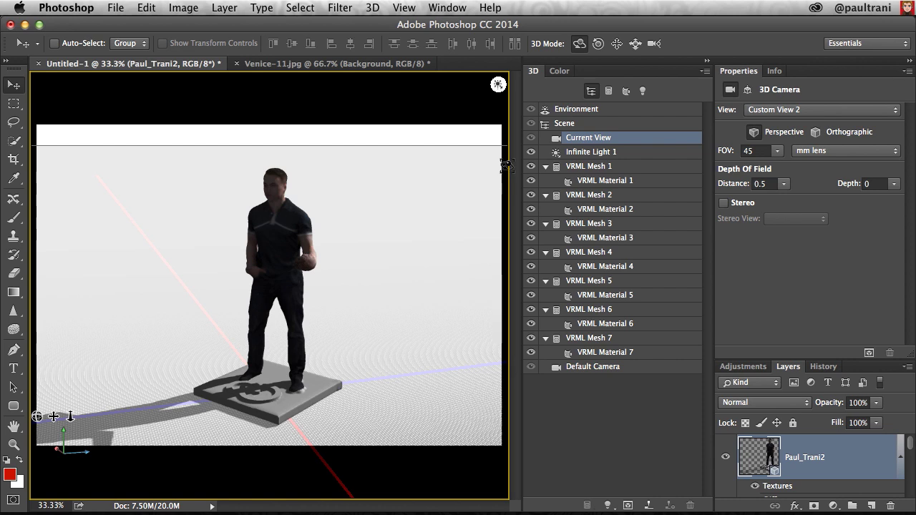
{"action": "left_click", "coordinate": [613, 125]}
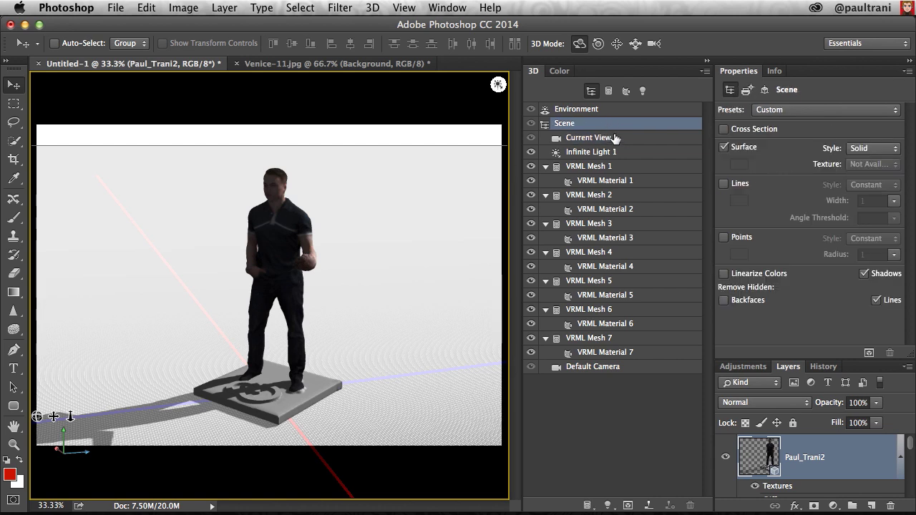
{"action": "left_click", "coordinate": [582, 166]}
{"action": "left_click", "coordinate": [584, 338], "text": "shift"}
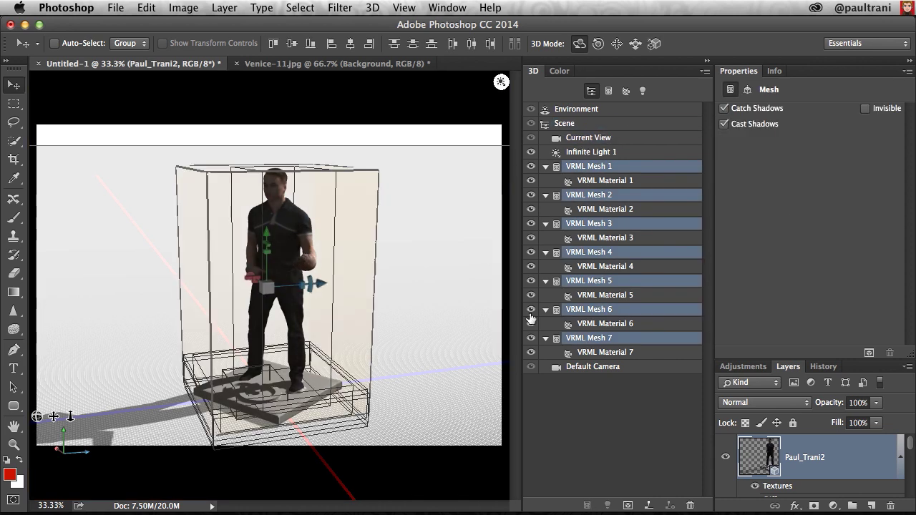
{"action": "left_click", "coordinate": [373, 9]}
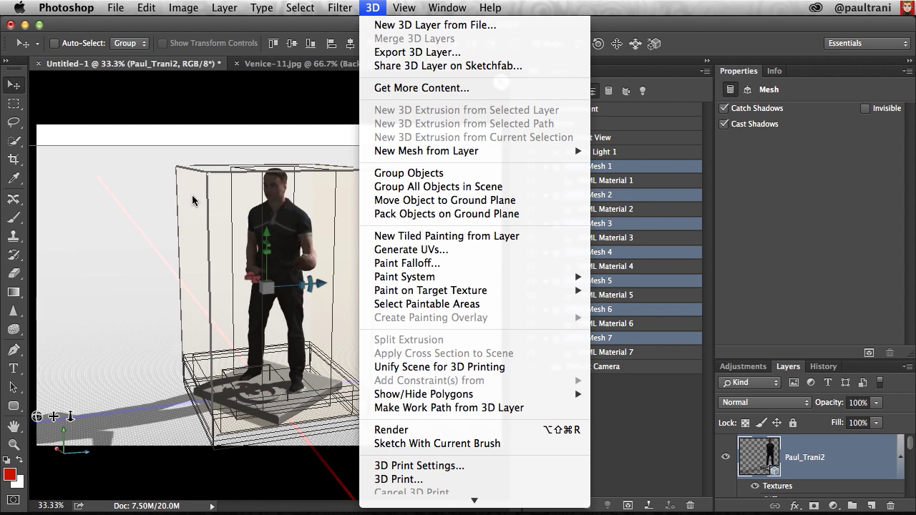
{"action": "left_click", "coordinate": [393, 200]}
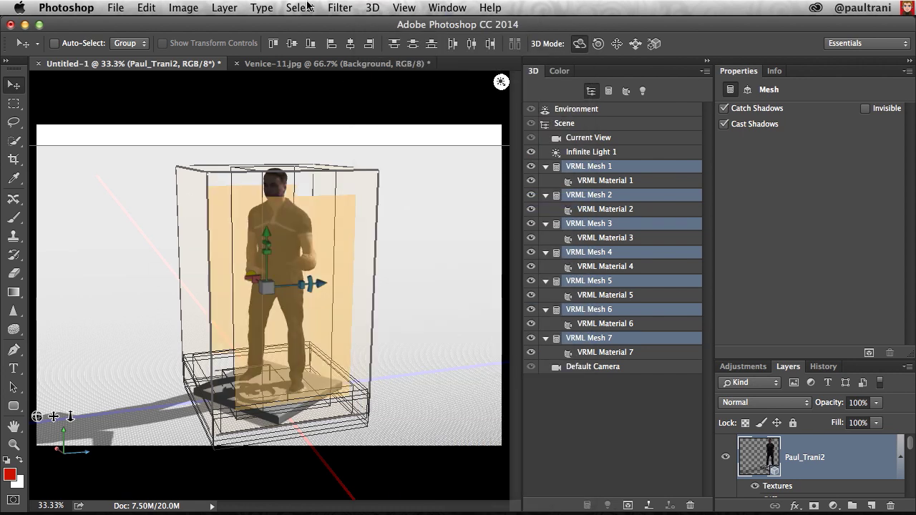
Pack the meshes side by side on the ground and rotate them about 52°.
{"action": "left_click", "coordinate": [373, 7]}
{"action": "left_click", "coordinate": [377, 214]}
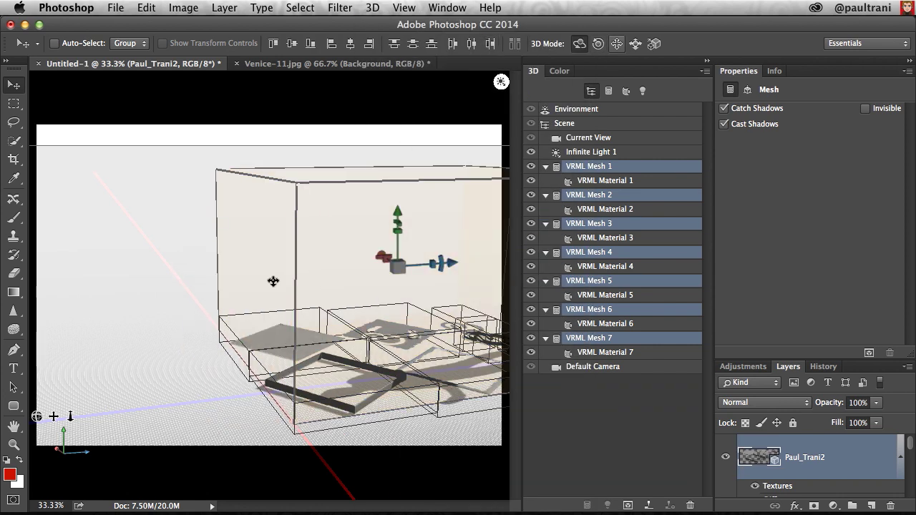
{"action": "left_click_drag", "start_coordinate": [358, 281], "coordinate": [476, 96]}
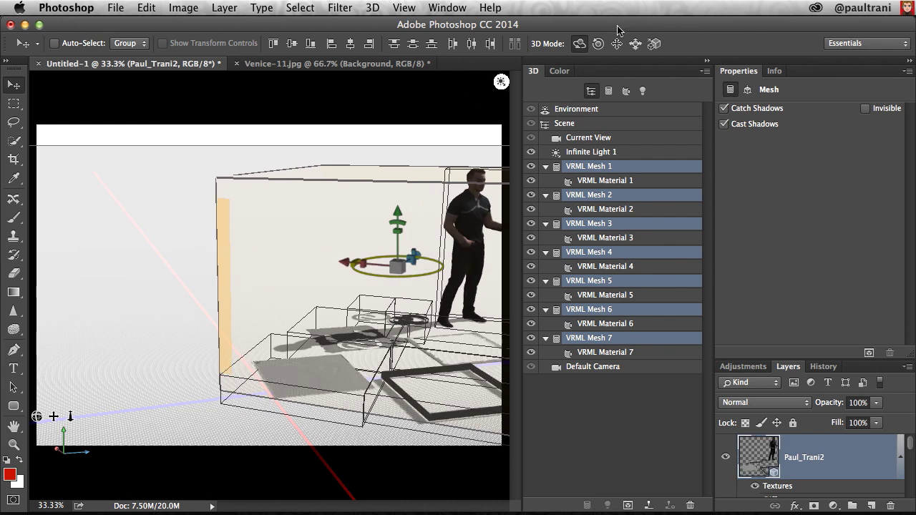
{"action": "left_click", "coordinate": [230, 264]}
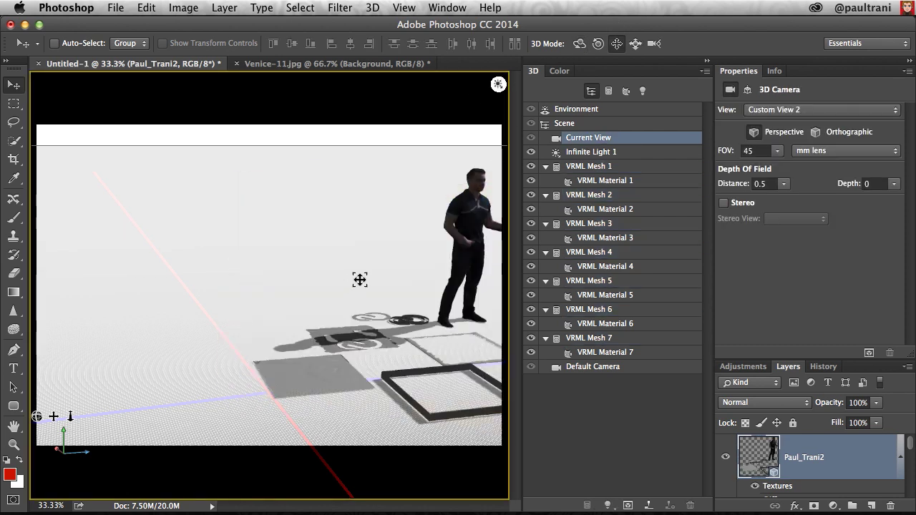
{"action": "left_click_drag", "start_coordinate": [248, 313], "coordinate": [90, 311]}
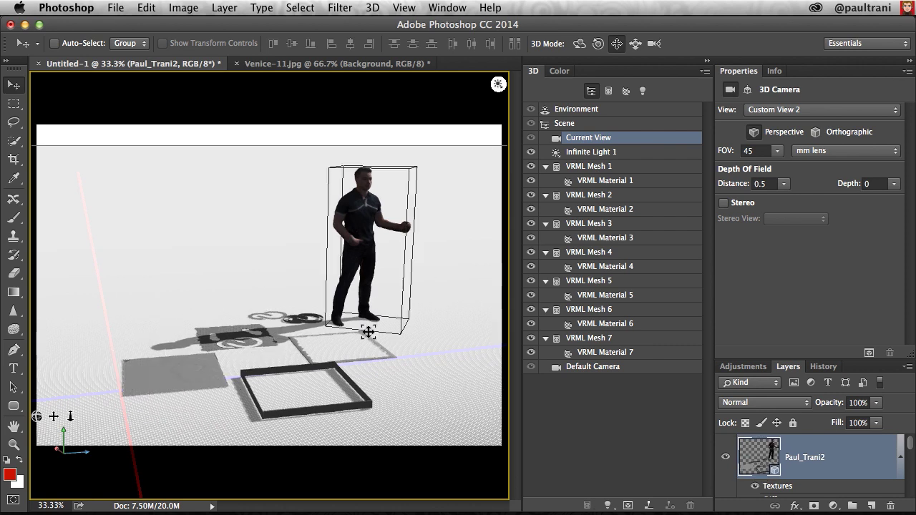
{"action": "left_click", "coordinate": [581, 125]}
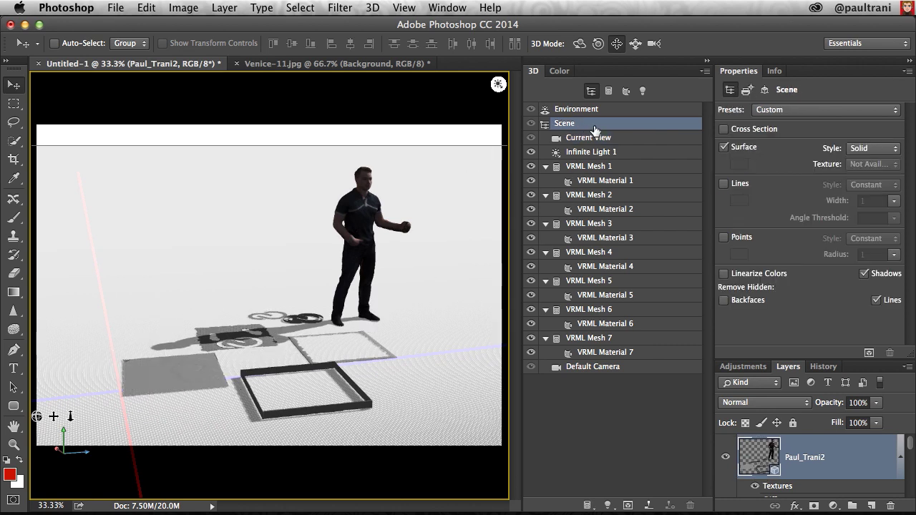
Fit the scene to the MakerBot print volume and preview the print with scaffolding and raft (about 1h 53m).
{"action": "left_click", "coordinate": [748, 90]}
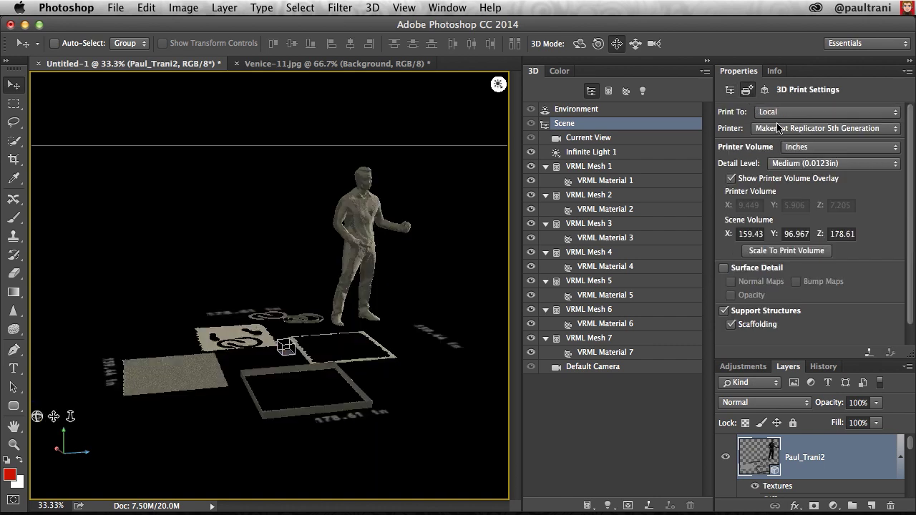
{"action": "left_click", "coordinate": [761, 252]}
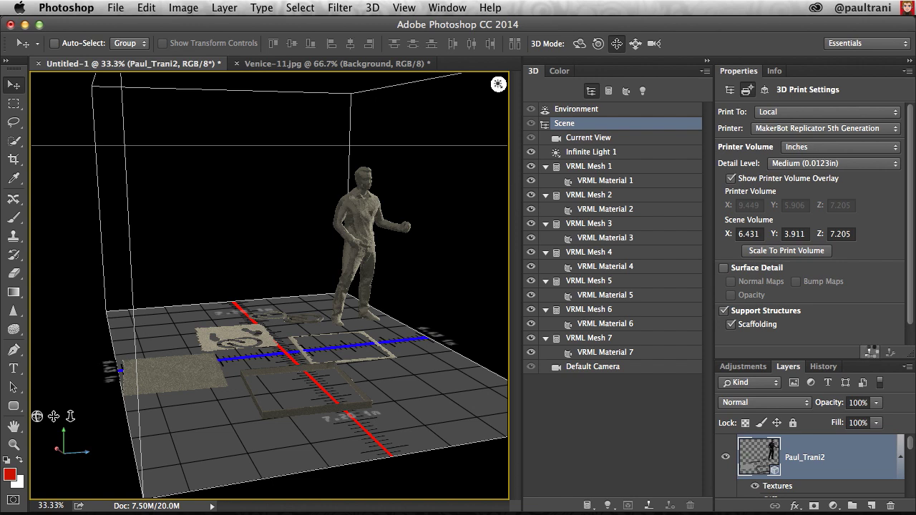
{"action": "left_click", "coordinate": [871, 351]}
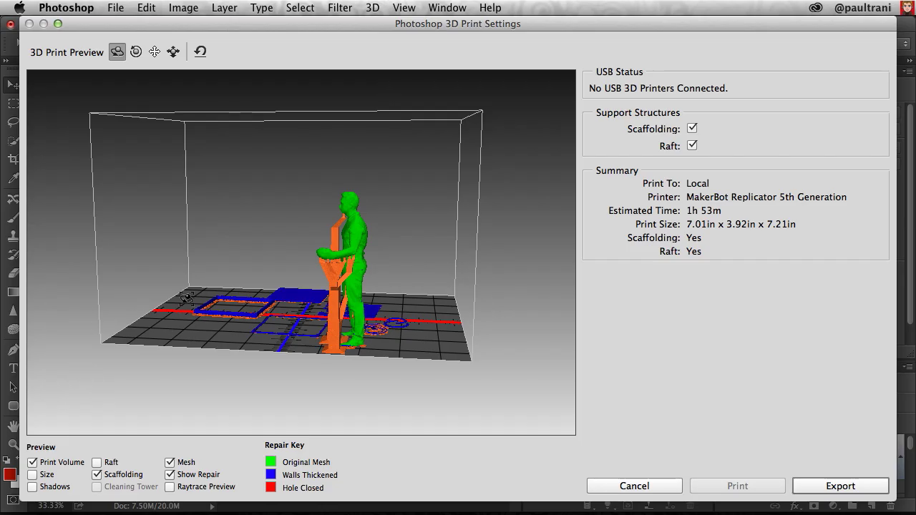
Inspect the model with the raft preview from several angles, then hide the raft and toggle scaffolding supports.
{"action": "left_click_drag", "start_coordinate": [190, 296], "coordinate": [96, 467]}
{"action": "left_click", "coordinate": [97, 463]}
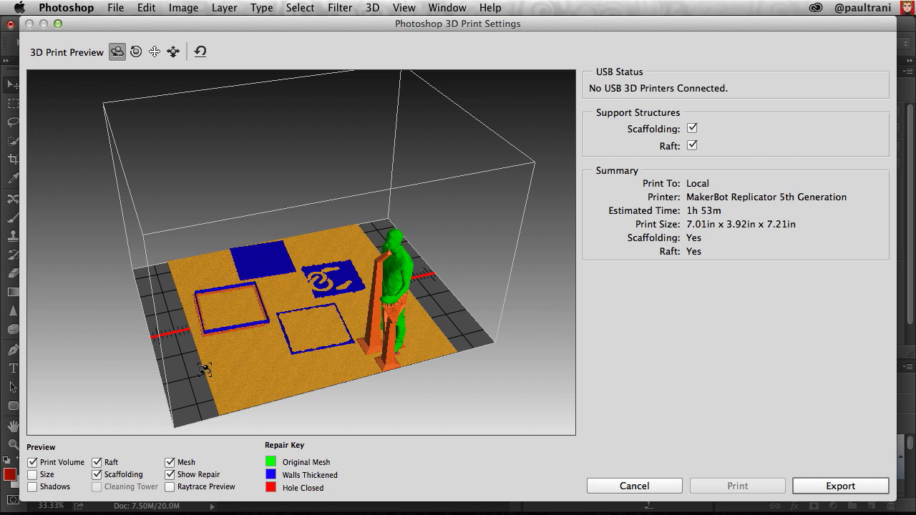
{"action": "left_click_drag", "start_coordinate": [355, 349], "coordinate": [141, 451]}
{"action": "left_click", "coordinate": [96, 462]}
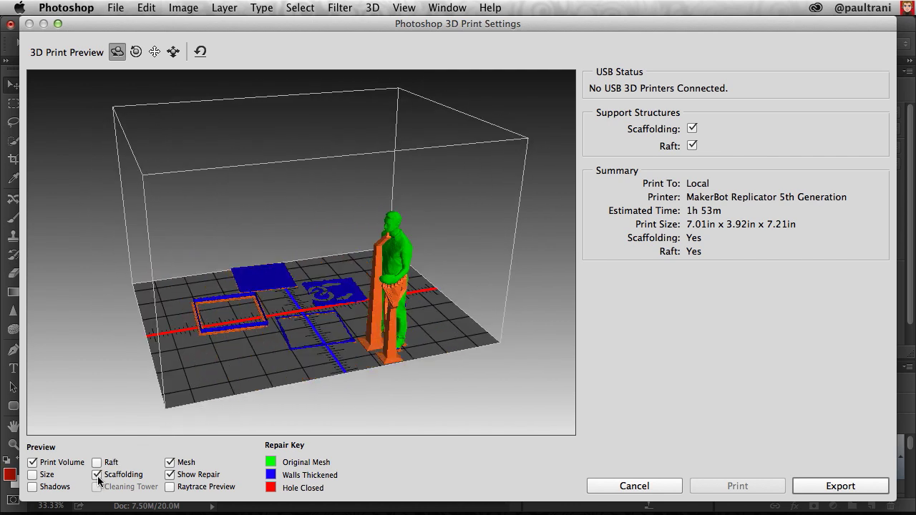
{"action": "left_click", "coordinate": [98, 475]}
{"action": "left_click_drag", "start_coordinate": [381, 289], "coordinate": [324, 329]}
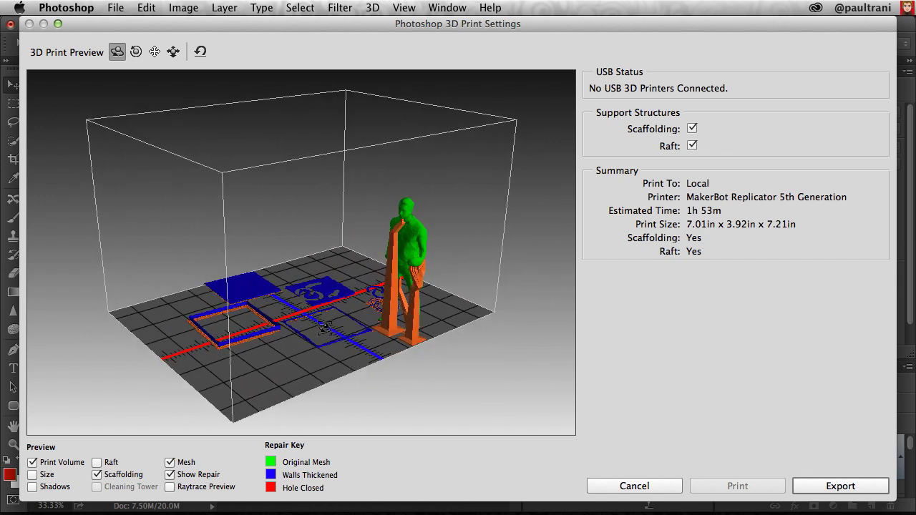
Show size rulers and shadows, try raytraced rendering, then bring up Creative Cloud's installed apps list.
{"action": "left_click", "coordinate": [33, 476]}
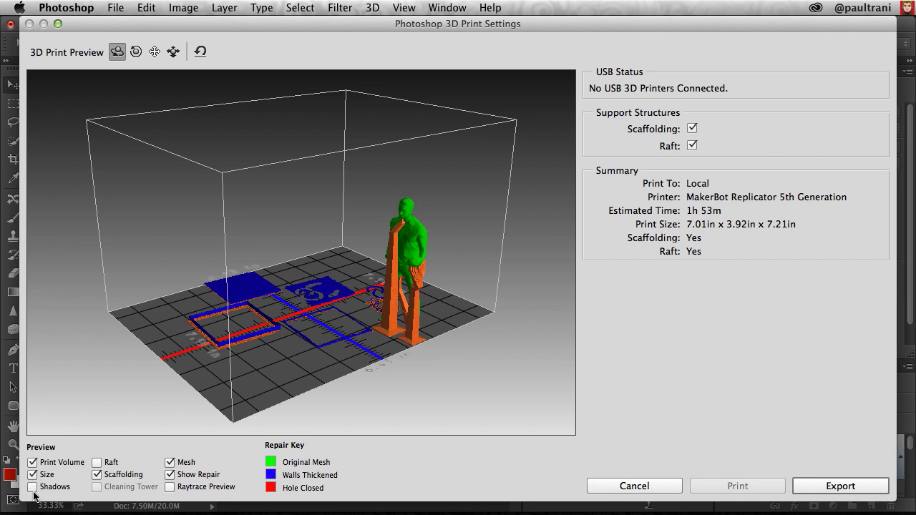
{"action": "left_click", "coordinate": [33, 487]}
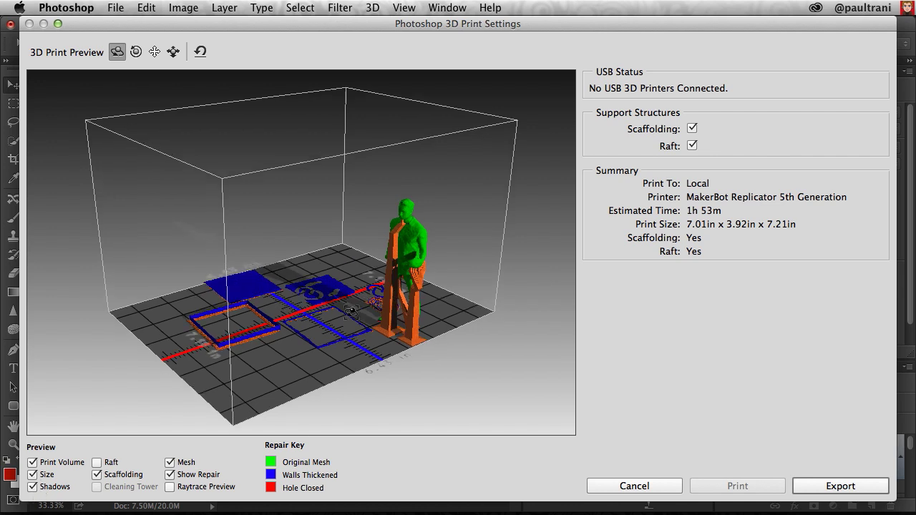
{"action": "mouse_move", "coordinate": [369, 293]}
{"action": "left_mouse_down"}
{"action": "mouse_move", "coordinate": [328, 310]}
{"action": "mouse_move", "coordinate": [363, 301]}
{"action": "left_mouse_up"}
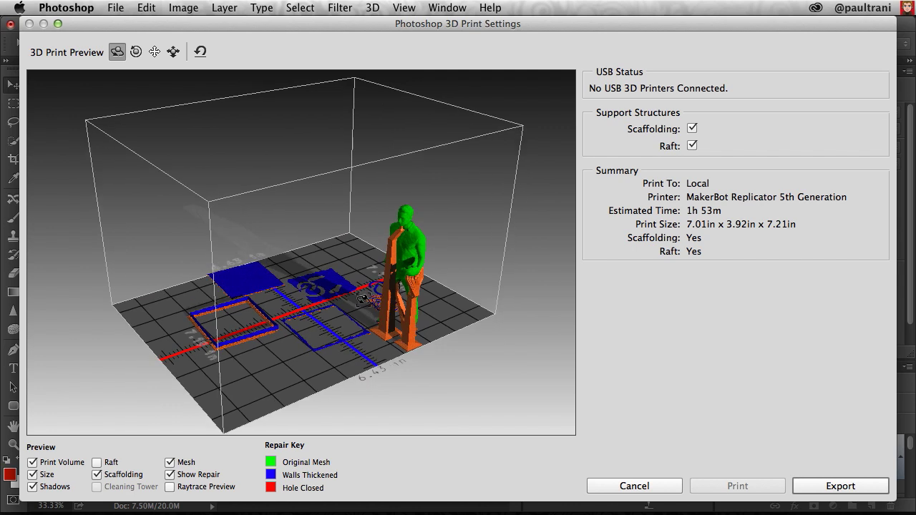
{"action": "left_click", "coordinate": [170, 487]}
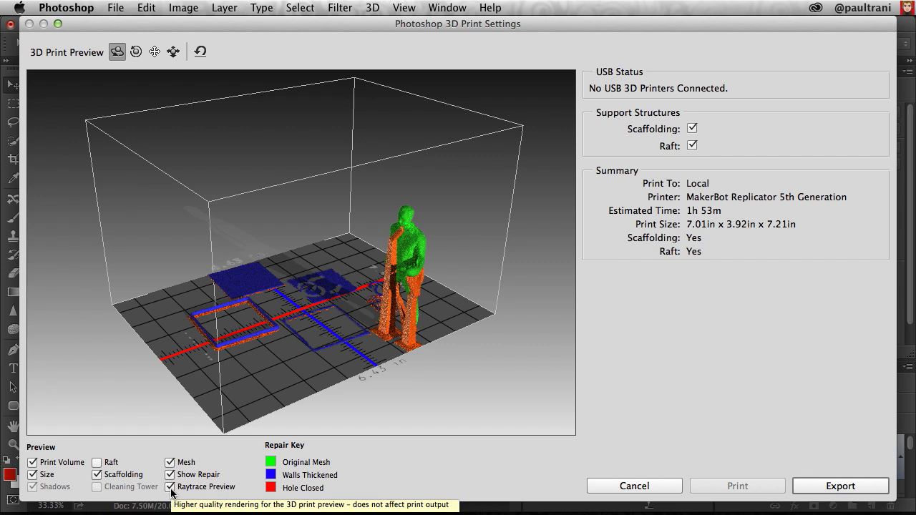
{"action": "left_click", "coordinate": [170, 487]}
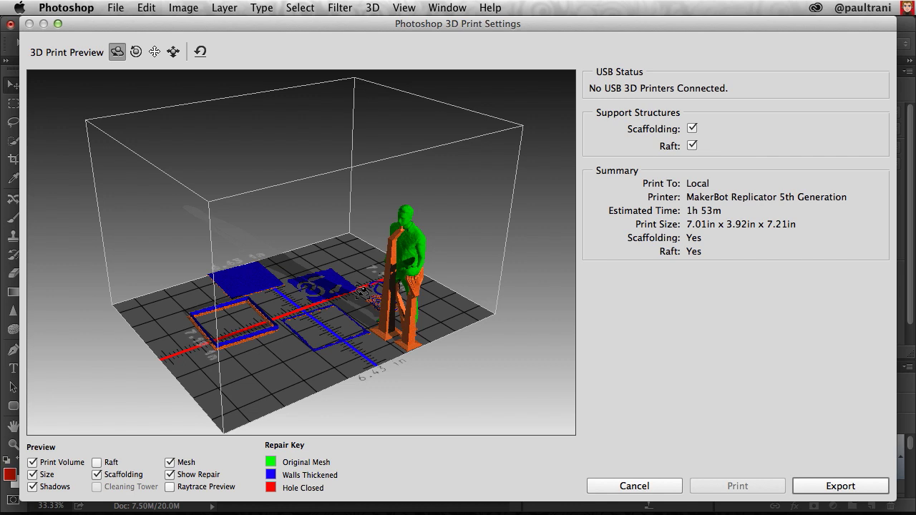
{"action": "left_click", "coordinate": [816, 8]}
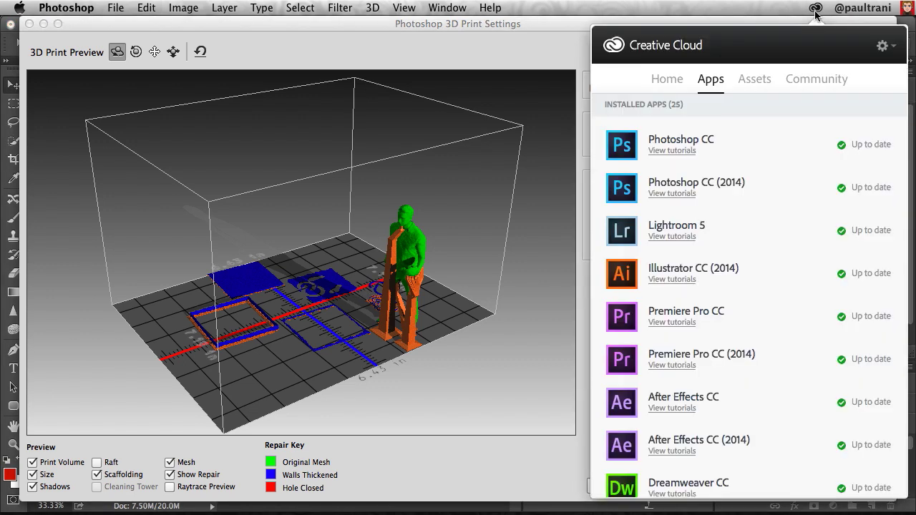